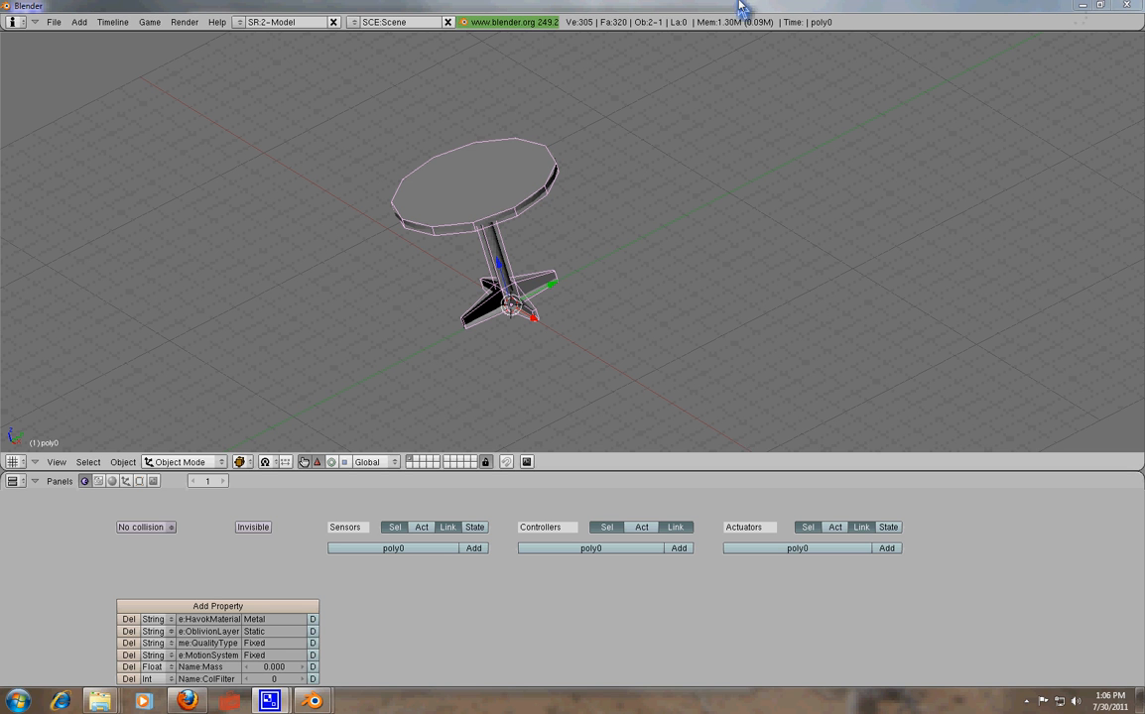
Examine the TableRoundVault01 mesh and its poly0 collision mesh from several angles, selecting each object in turn
{"action": "right_click", "coordinate": [506, 231]}
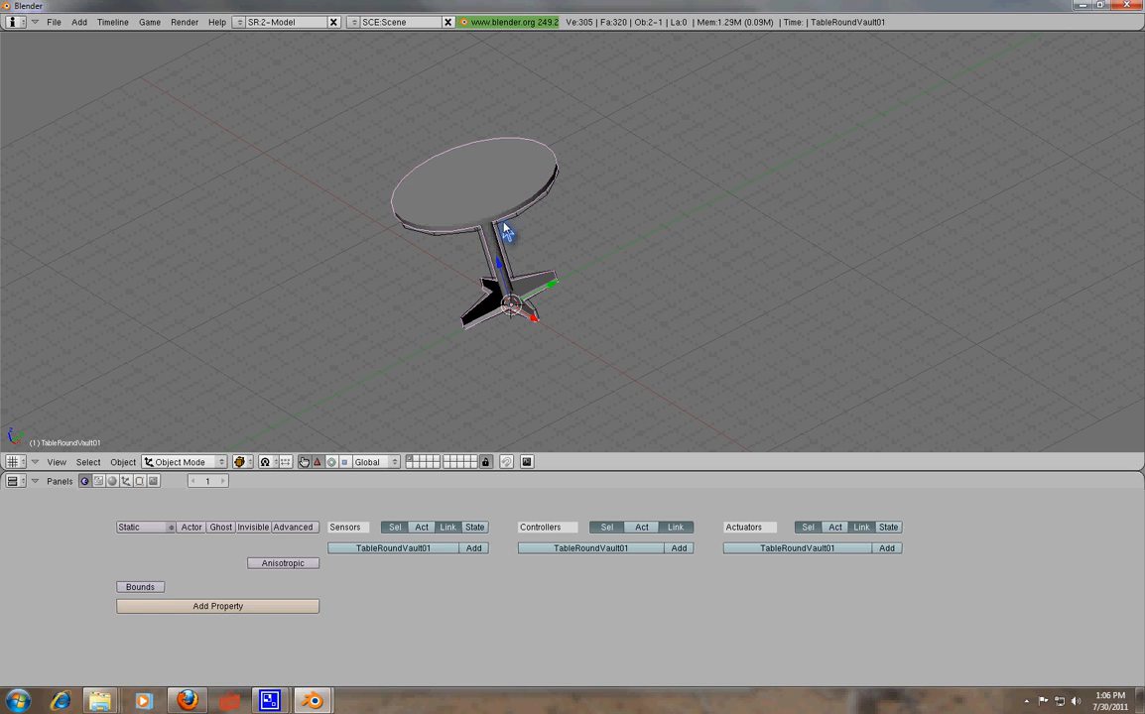
{"action": "right_click", "coordinate": [506, 231]}
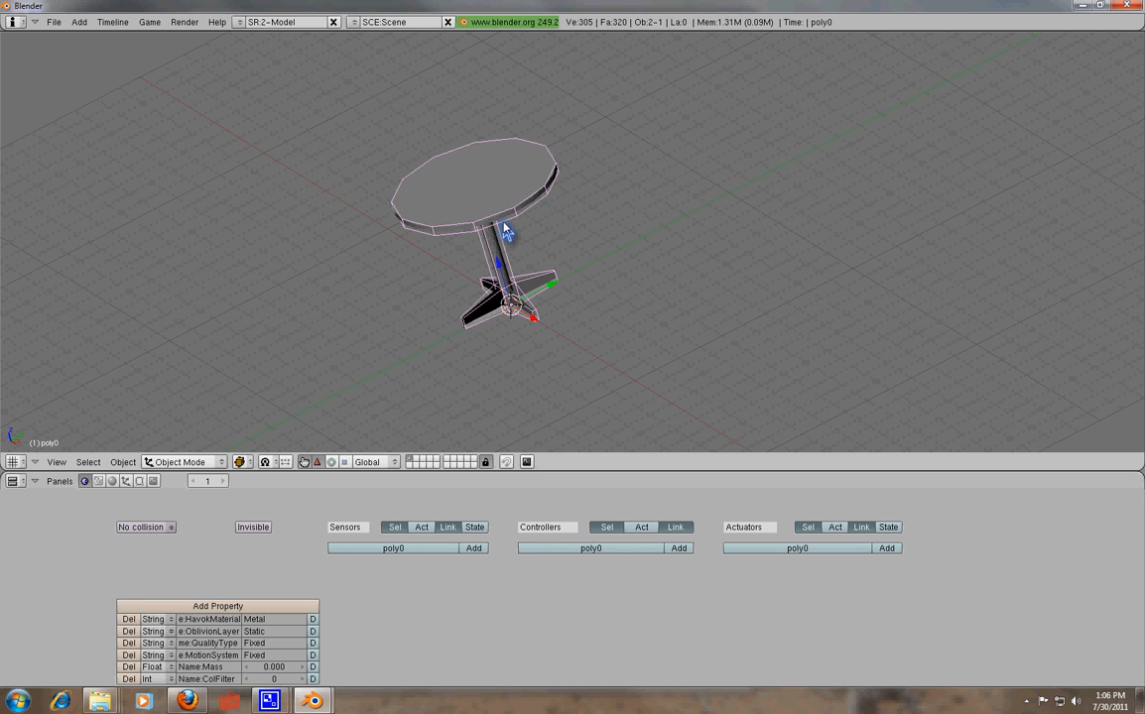
{"action": "middle_click_drag", "start_coordinate": [506, 231], "coordinate": [489, 251]}
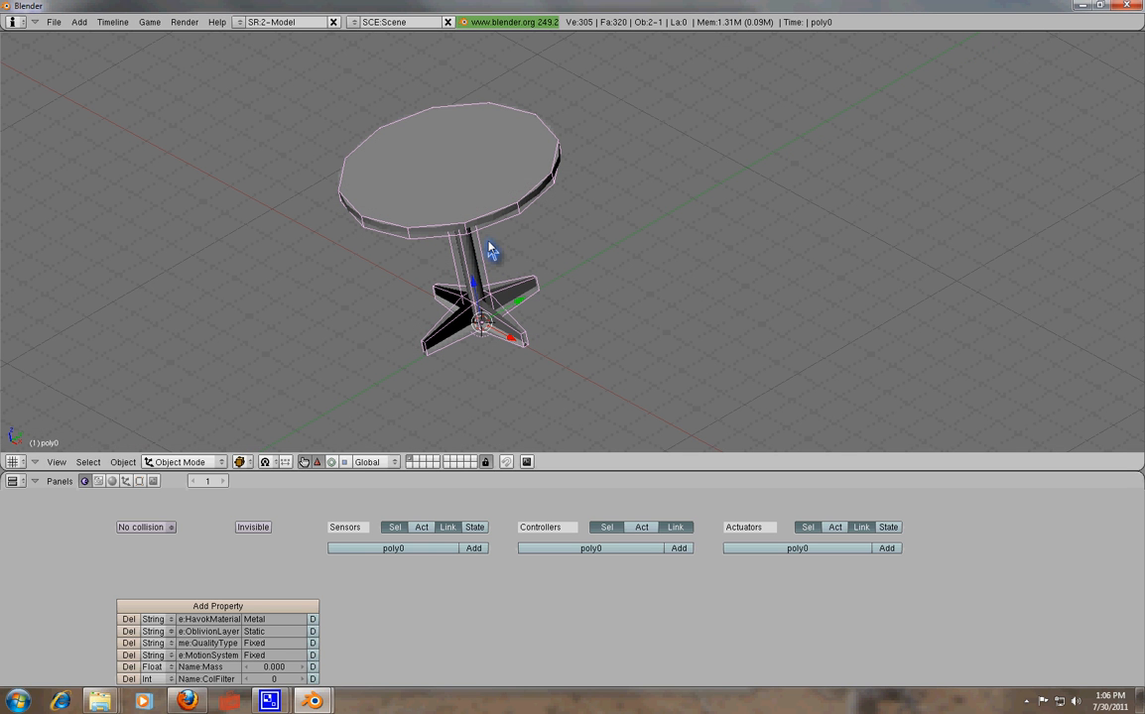
{"action": "scroll", "coordinate": [578, 177], "scroll_direction": "down", "scroll_amount": 3}
{"action": "scroll", "coordinate": [571, 194], "scroll_direction": "up", "scroll_amount": 4}
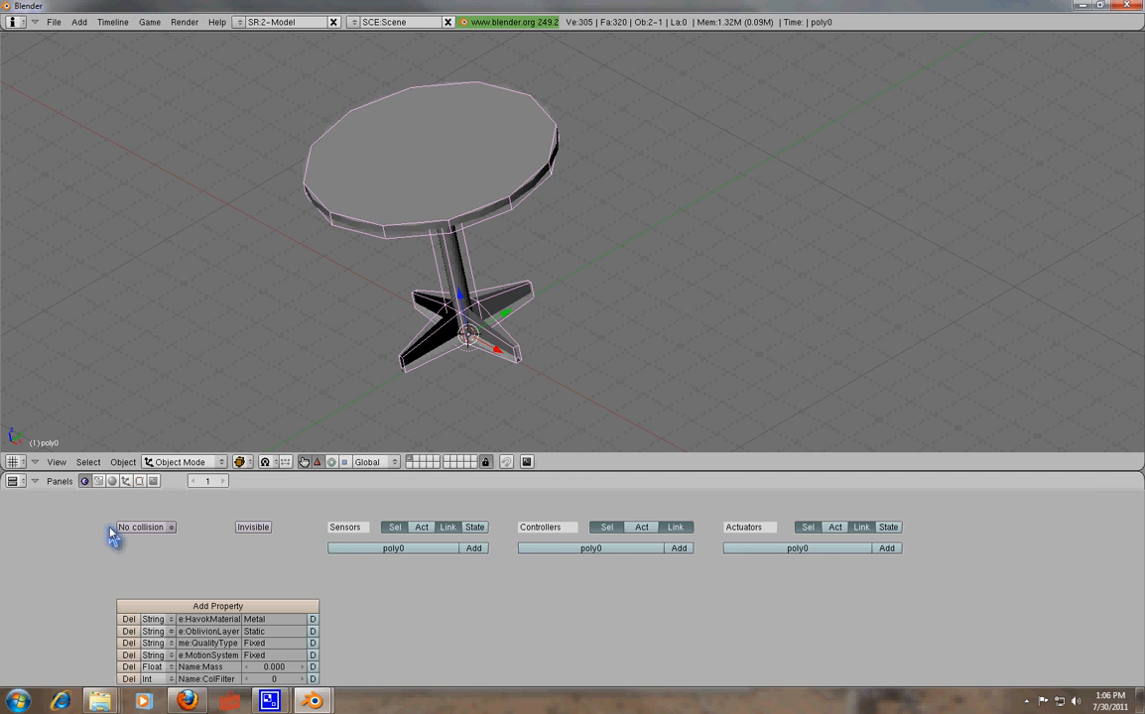
{"action": "scroll", "coordinate": [132, 528], "scroll_direction": "up", "scroll_amount": 1}
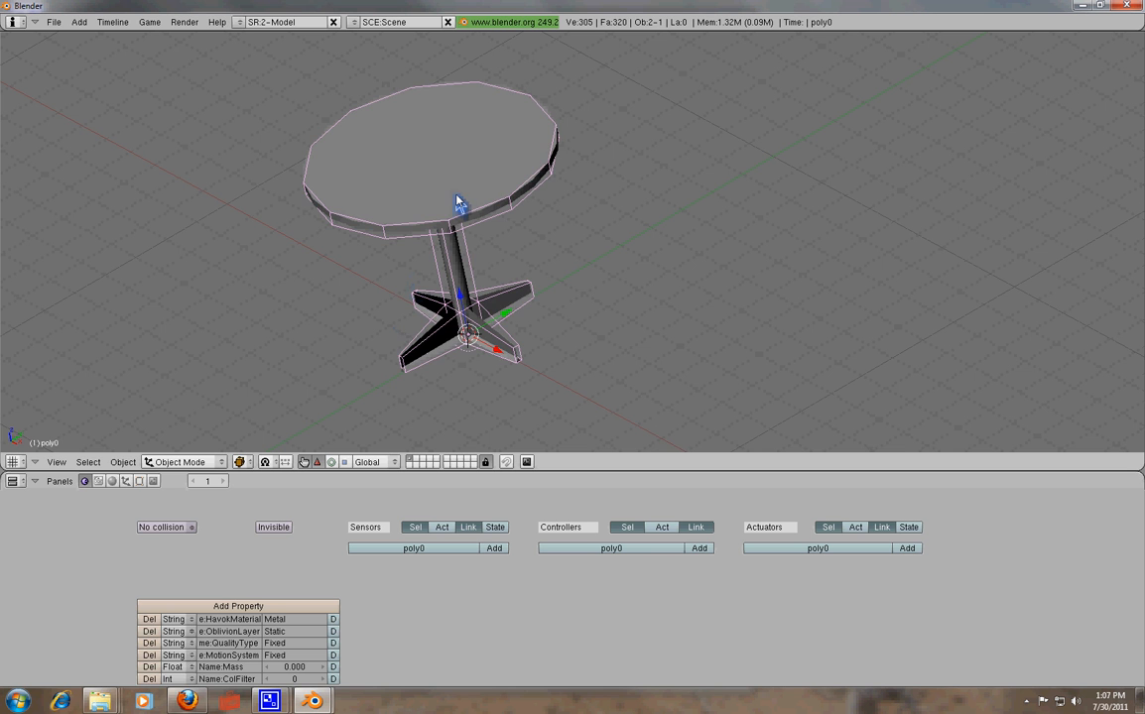
{"action": "middle_click_drag", "start_coordinate": [458, 203], "coordinate": [532, 275]}
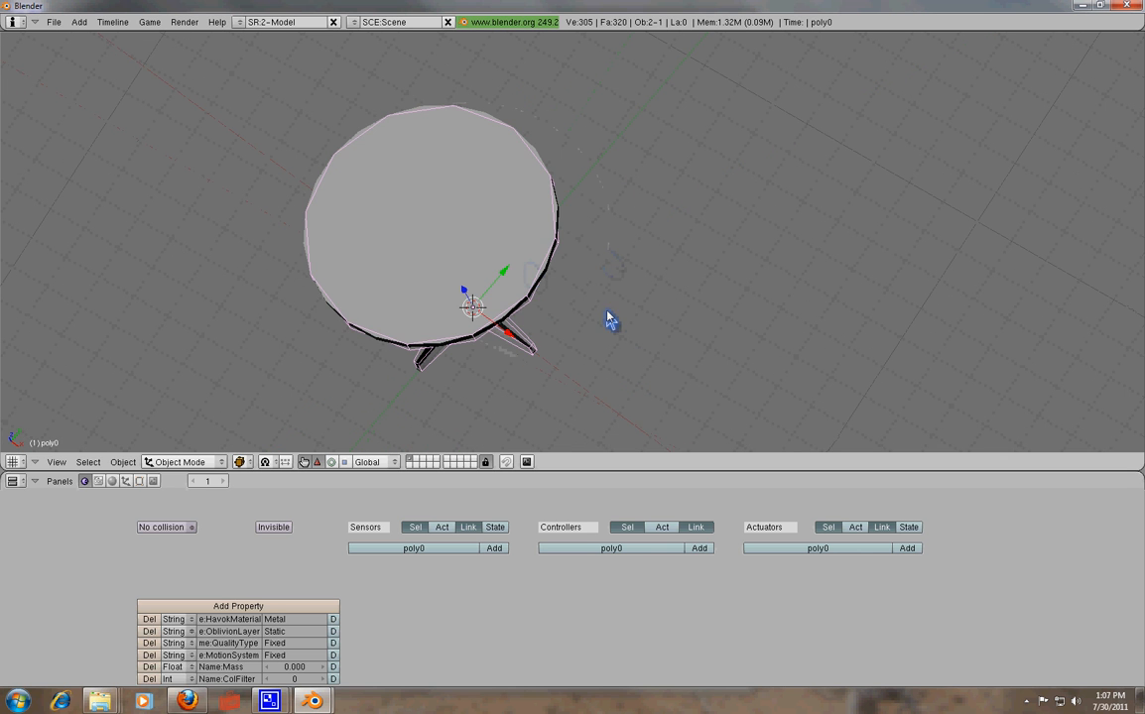
{"action": "middle_click_drag", "start_coordinate": [610, 319], "coordinate": [810, 409]}
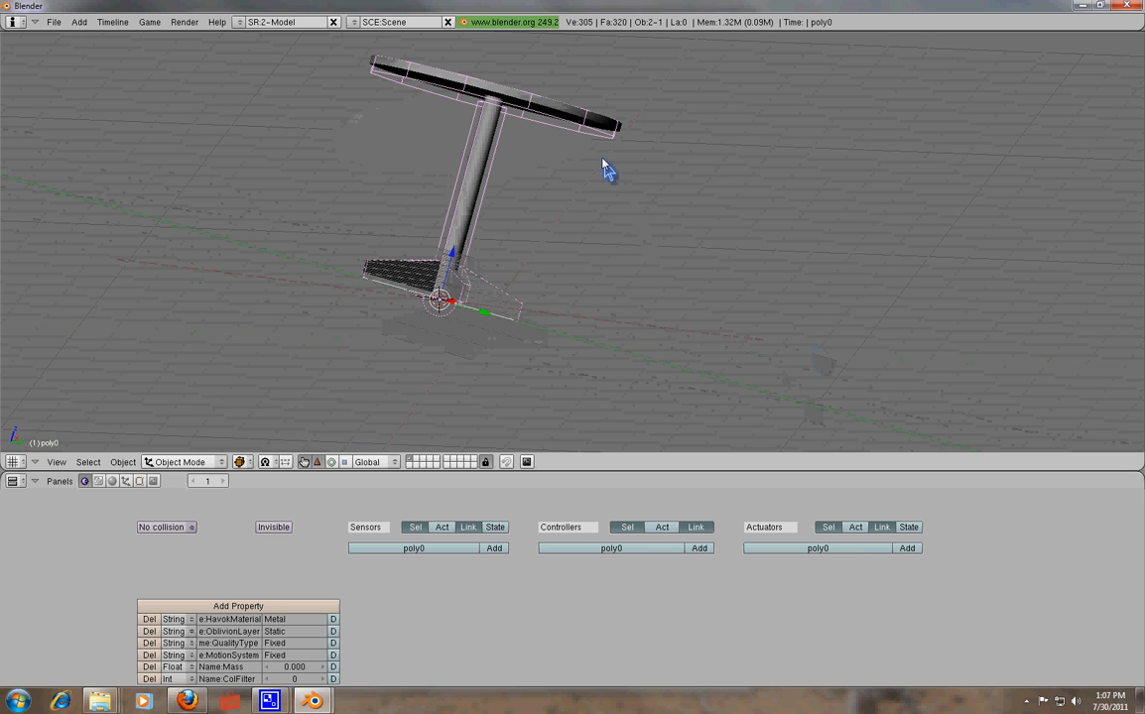
{"action": "middle_click_drag", "start_coordinate": [544, 156], "coordinate": [392, 313], "text": "shift"}
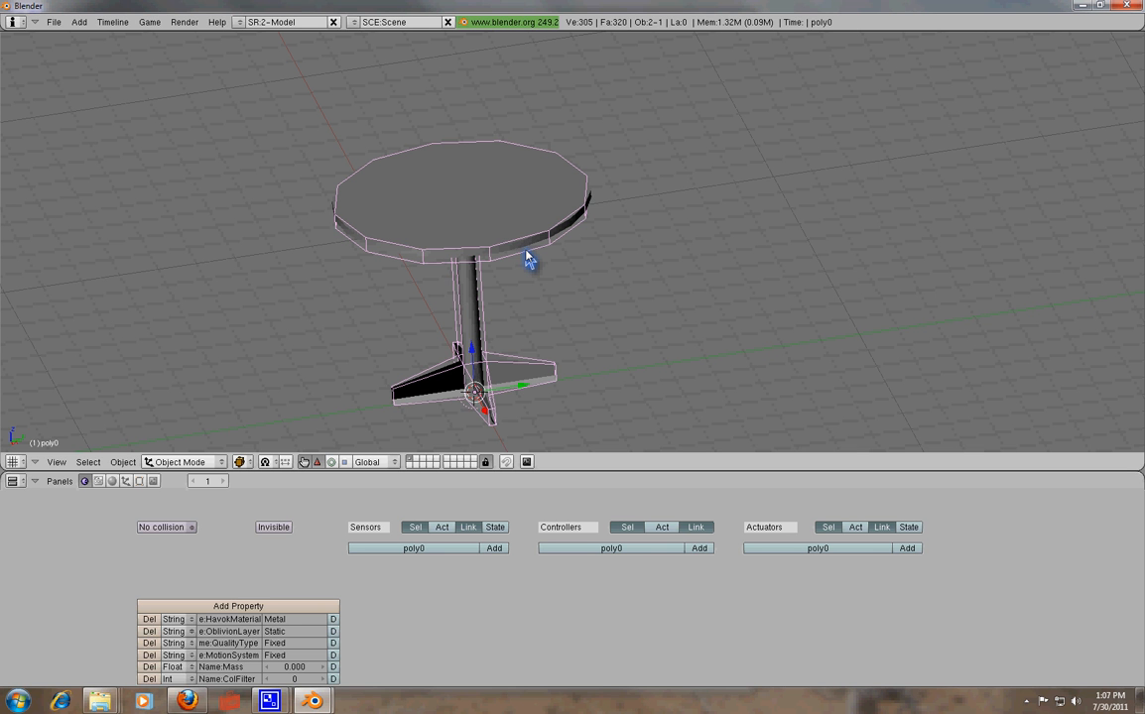
{"action": "middle_click_drag", "start_coordinate": [274, 248], "coordinate": [468, 263]}
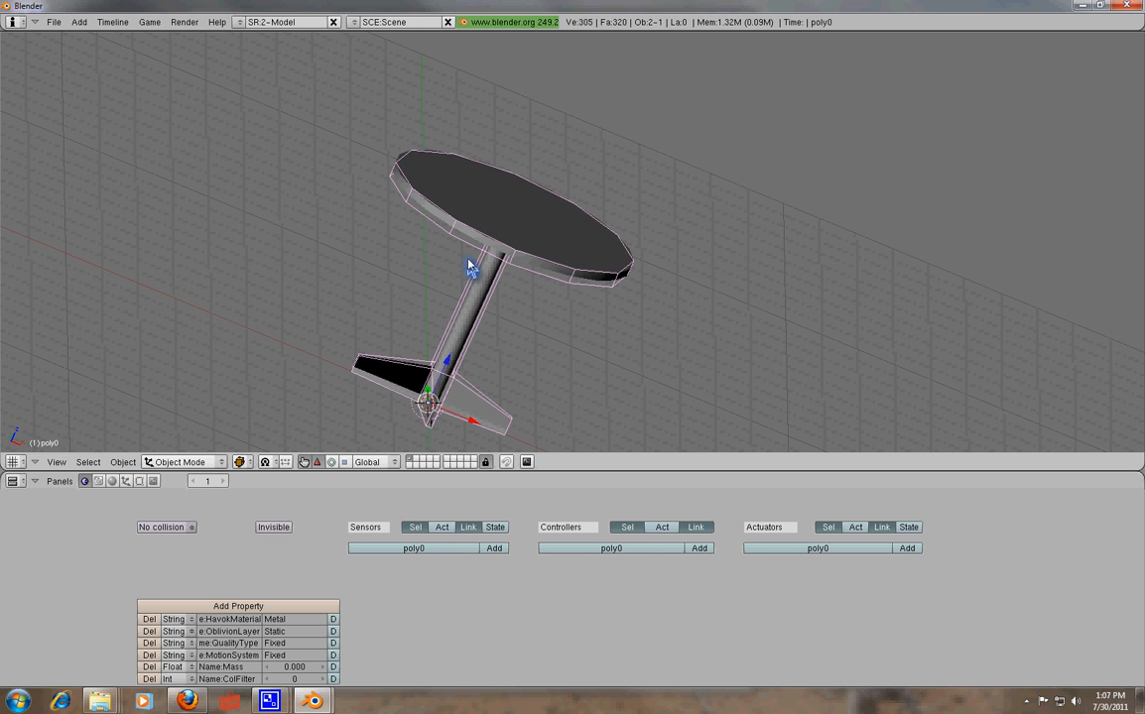
{"action": "middle_click_drag", "start_coordinate": [578, 208], "coordinate": [529, 294]}
{"action": "right_click", "coordinate": [527, 291]}
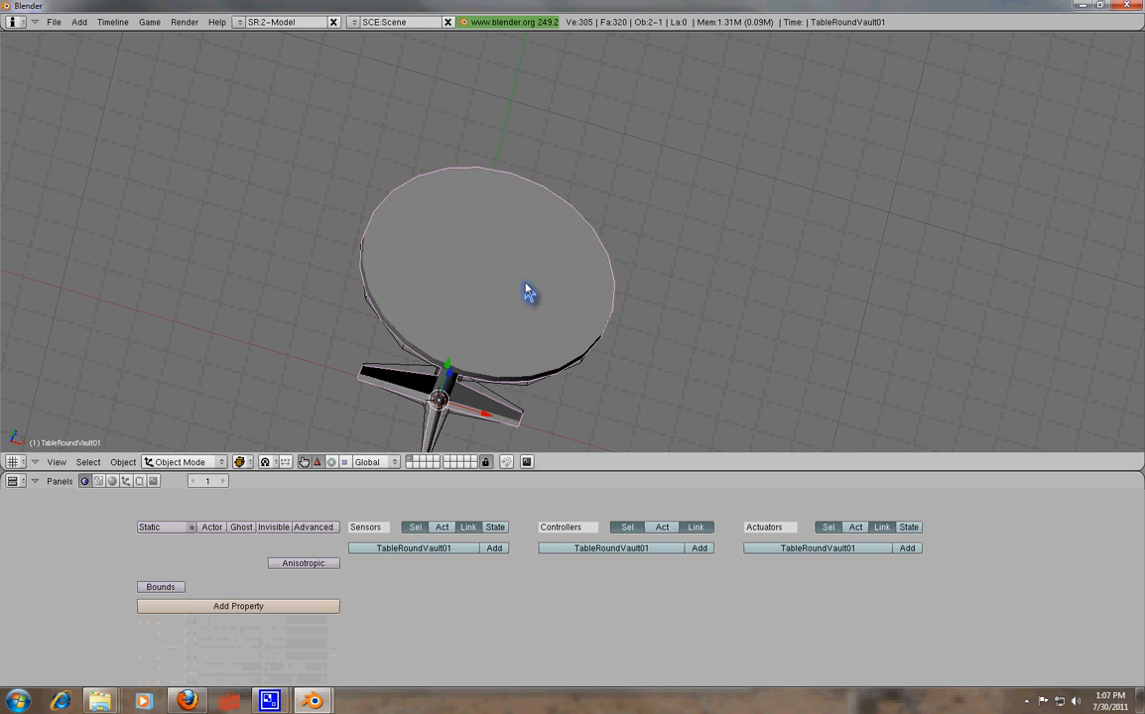
{"action": "key", "text": "g"}
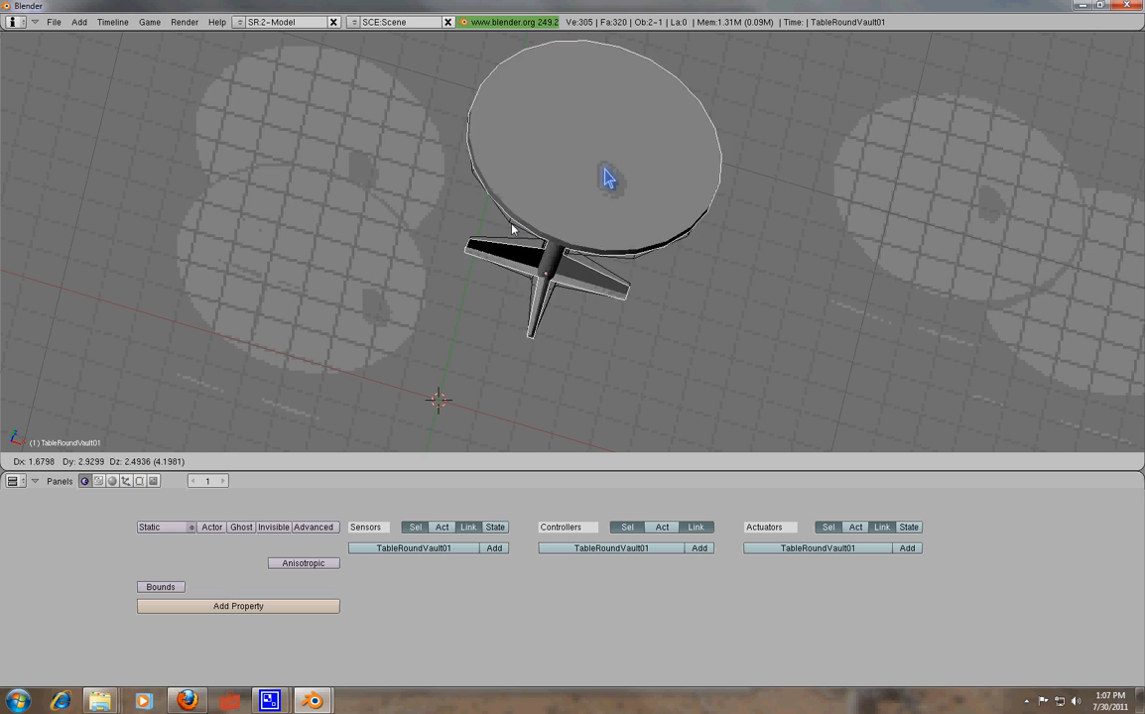
{"action": "right_click", "coordinate": [631, 221]}
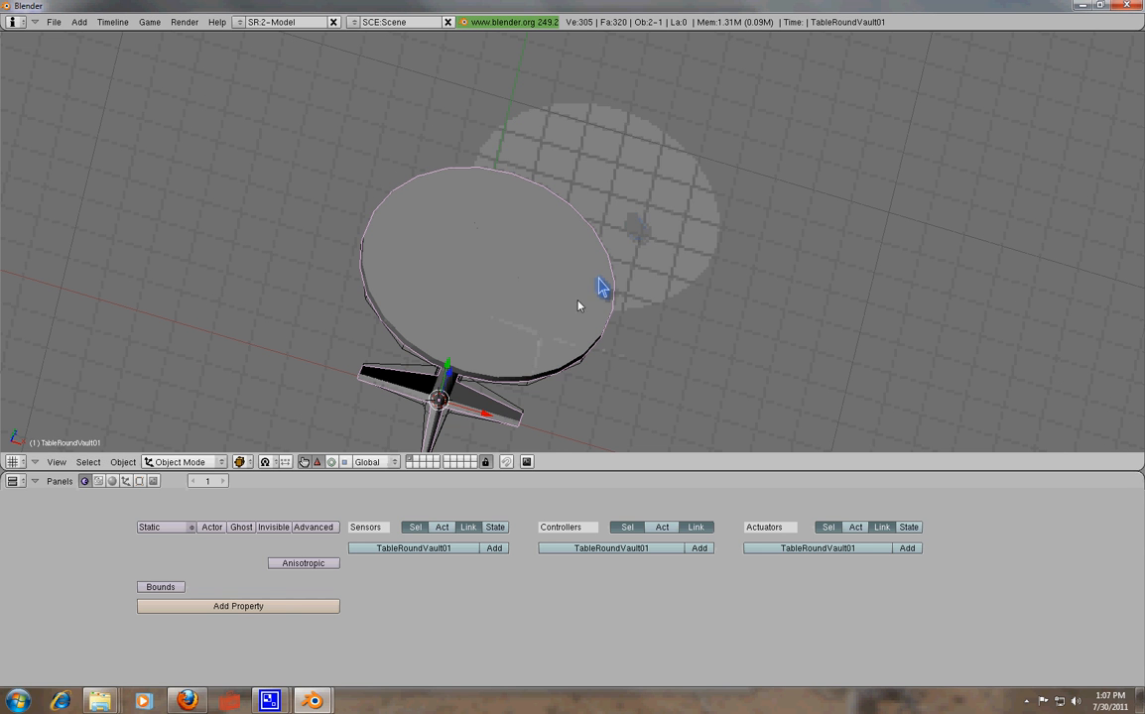
{"action": "right_click", "coordinate": [542, 398]}
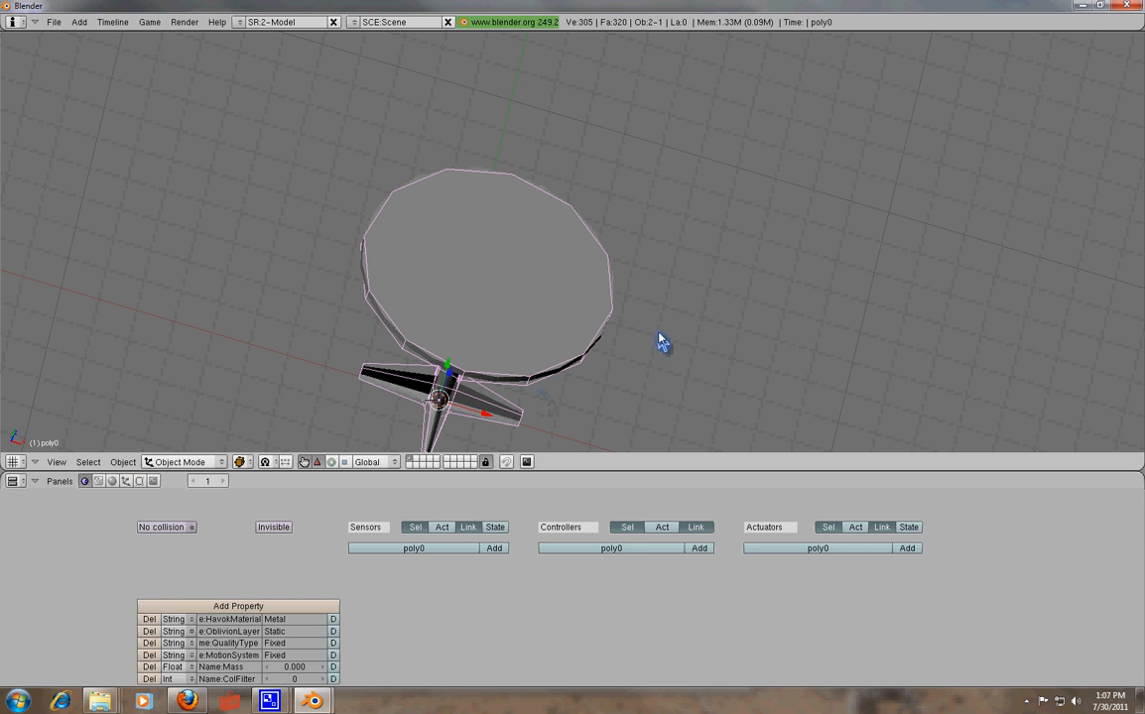
{"action": "right_click", "coordinate": [582, 315]}
{"action": "key", "text": "g"}
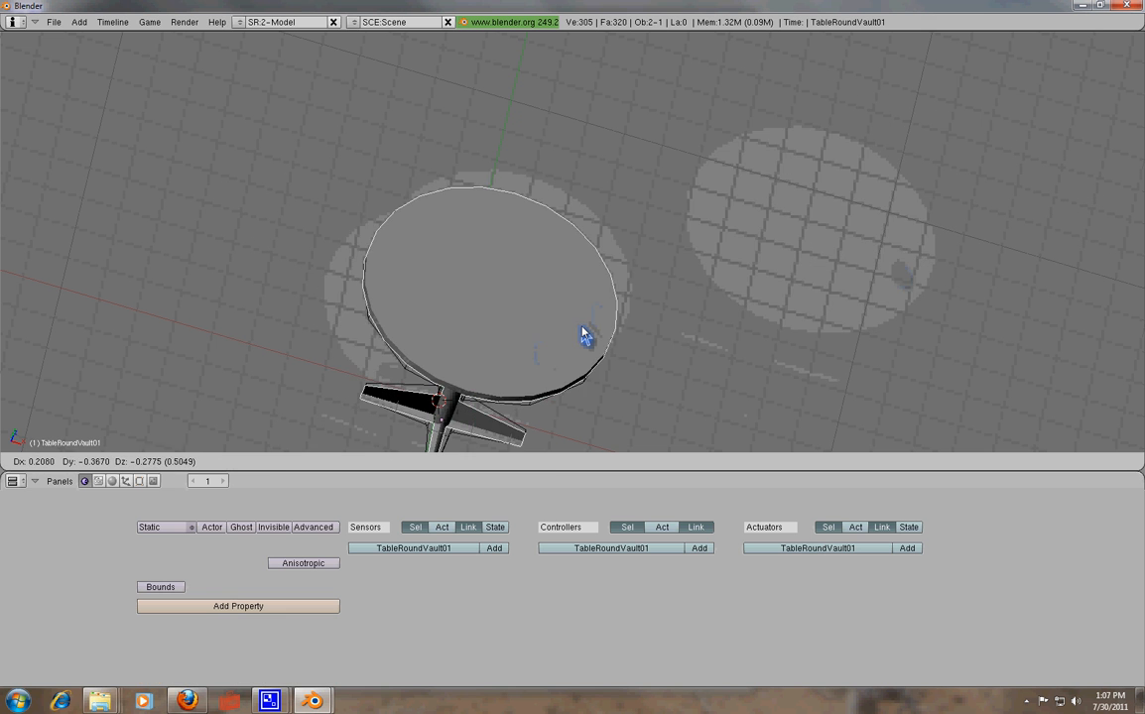
{"action": "right_click", "coordinate": [585, 335]}
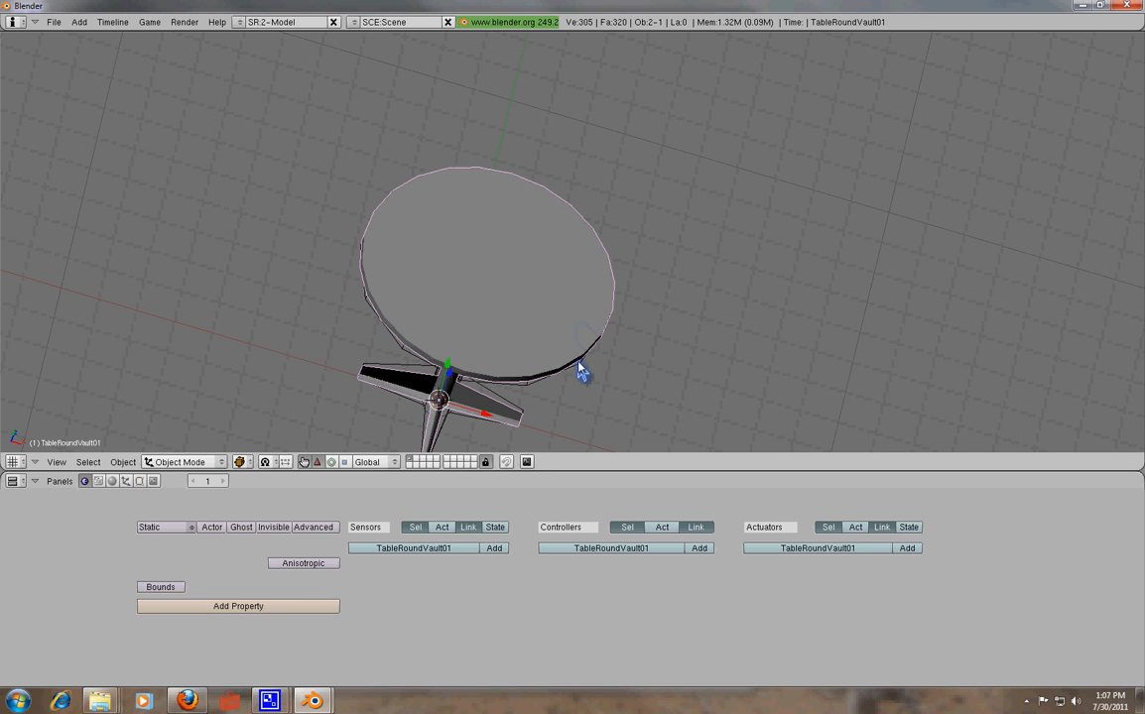
Move the poly0 collision mesh well away from the table, so the two objects stand side by side
{"action": "right_click", "coordinate": [585, 373]}
{"action": "key", "text": "g"}
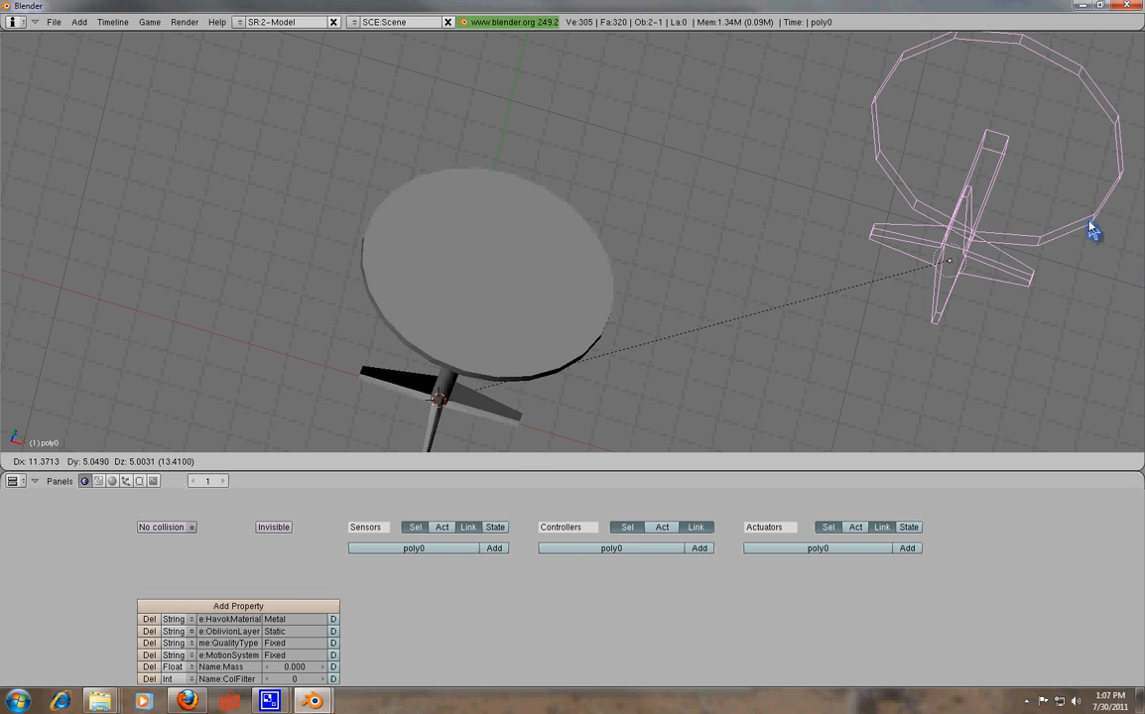
{"action": "left_click", "coordinate": [1079, 236]}
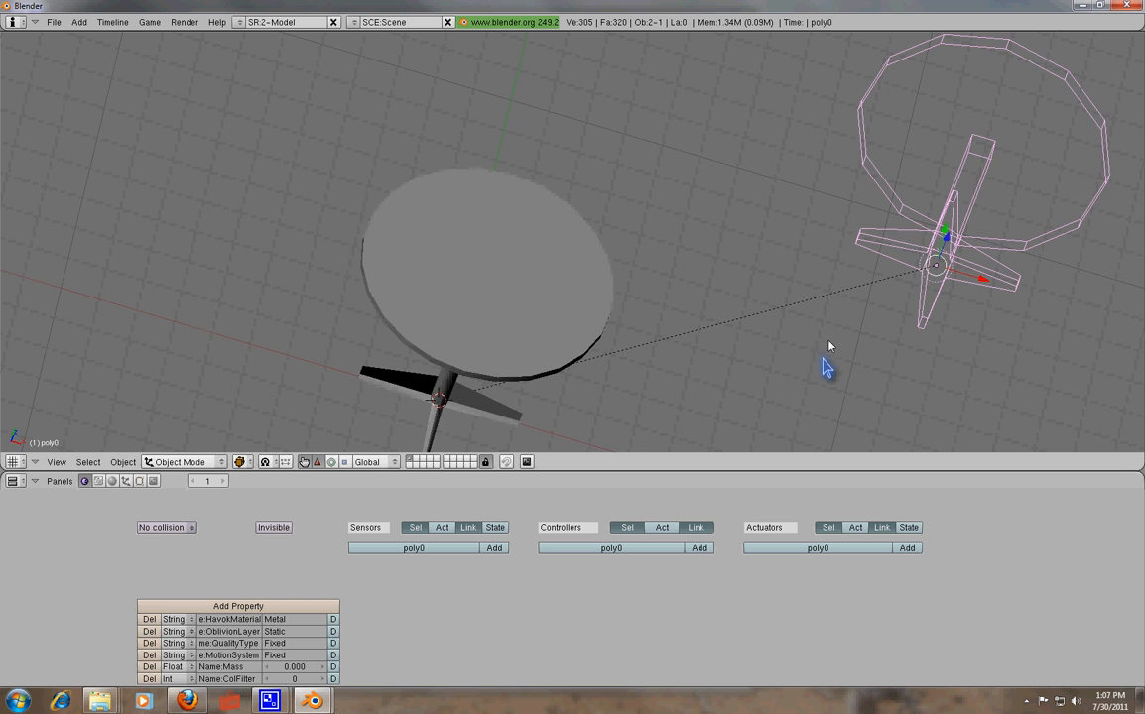
{"action": "middle_click_drag", "start_coordinate": [825, 369], "coordinate": [828, 314]}
{"action": "scroll", "coordinate": [781, 331], "scroll_direction": "down", "scroll_amount": 3}
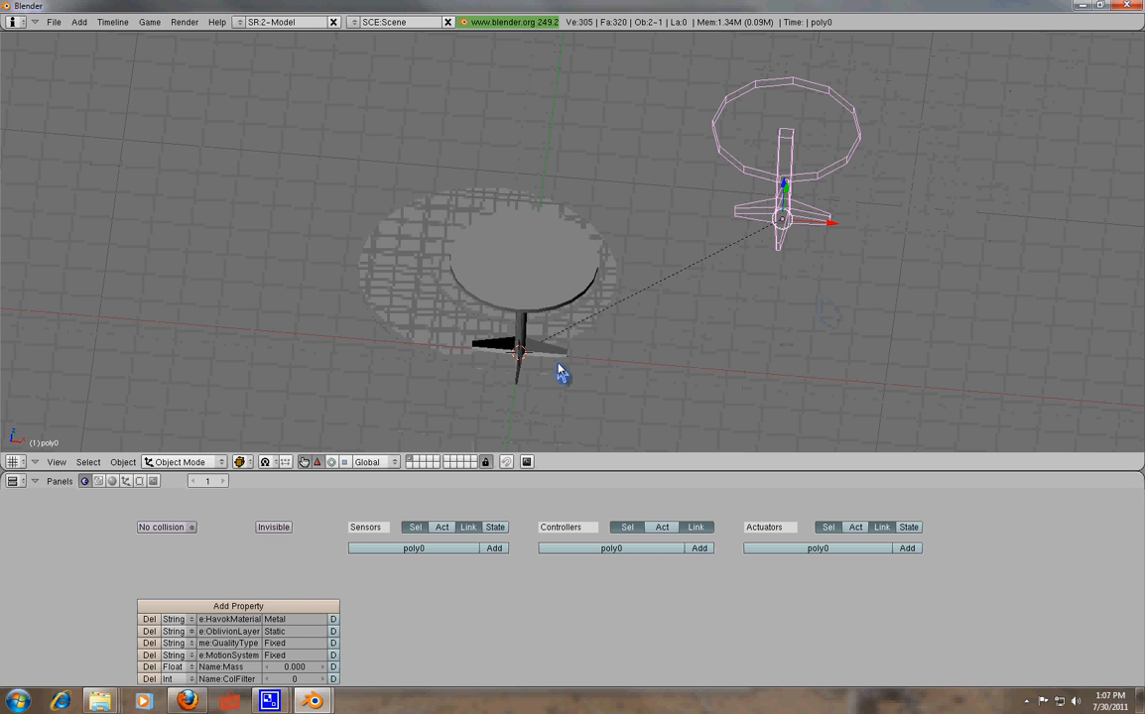
{"action": "middle_click_drag", "start_coordinate": [563, 377], "coordinate": [526, 243]}
{"action": "middle_click_drag", "start_coordinate": [770, 240], "coordinate": [767, 298]}
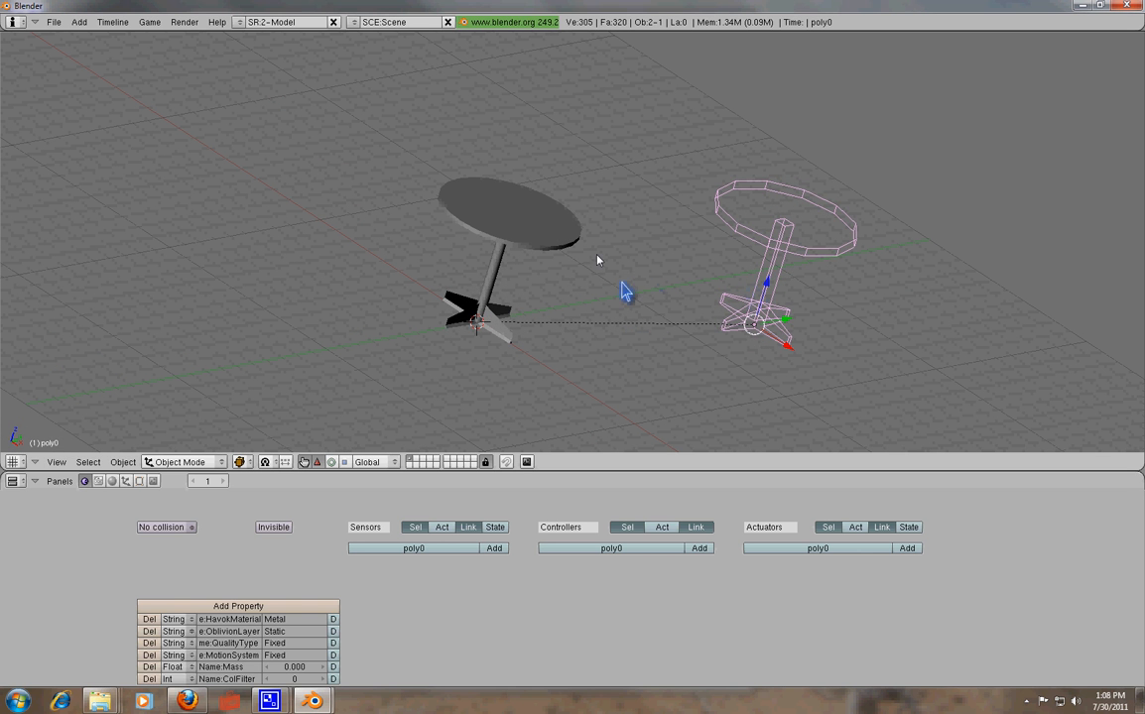
Select the poly0 collision mesh together with the table and reset their positions so the collision mesh sits back on the table
{"action": "right_click", "coordinate": [539, 238]}
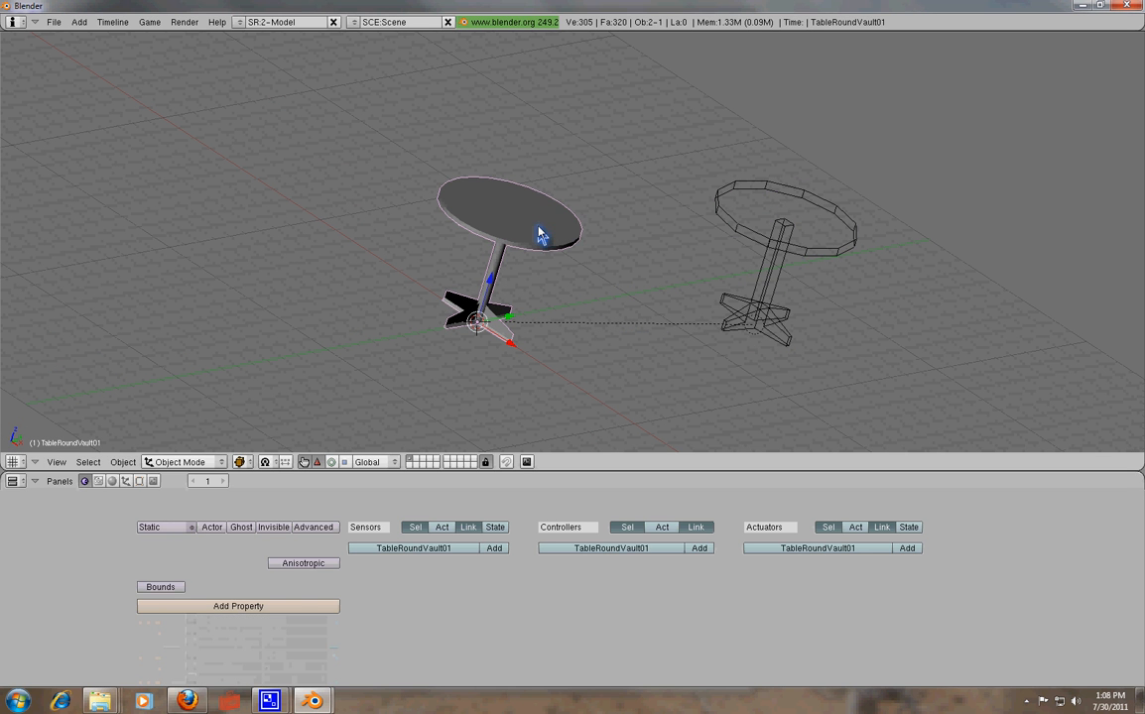
{"action": "right_click", "coordinate": [808, 247]}
{"action": "middle_click_drag", "start_coordinate": [443, 341], "coordinate": [532, 343]}
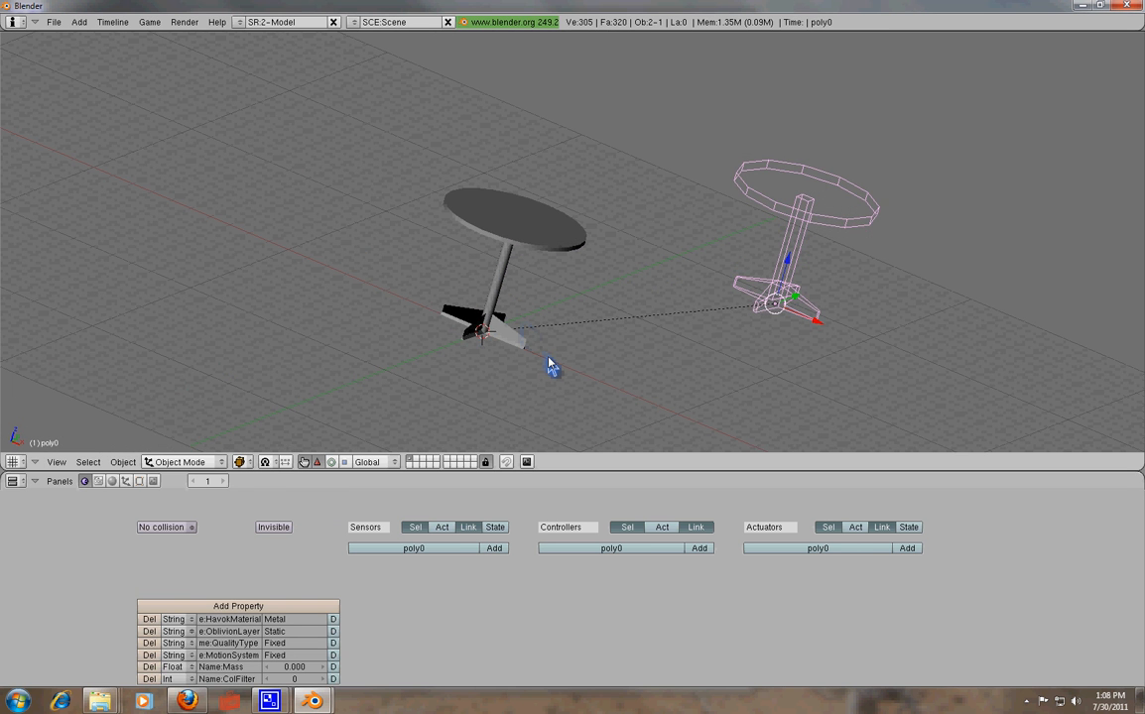
{"action": "right_click", "coordinate": [515, 233], "text": "shift"}
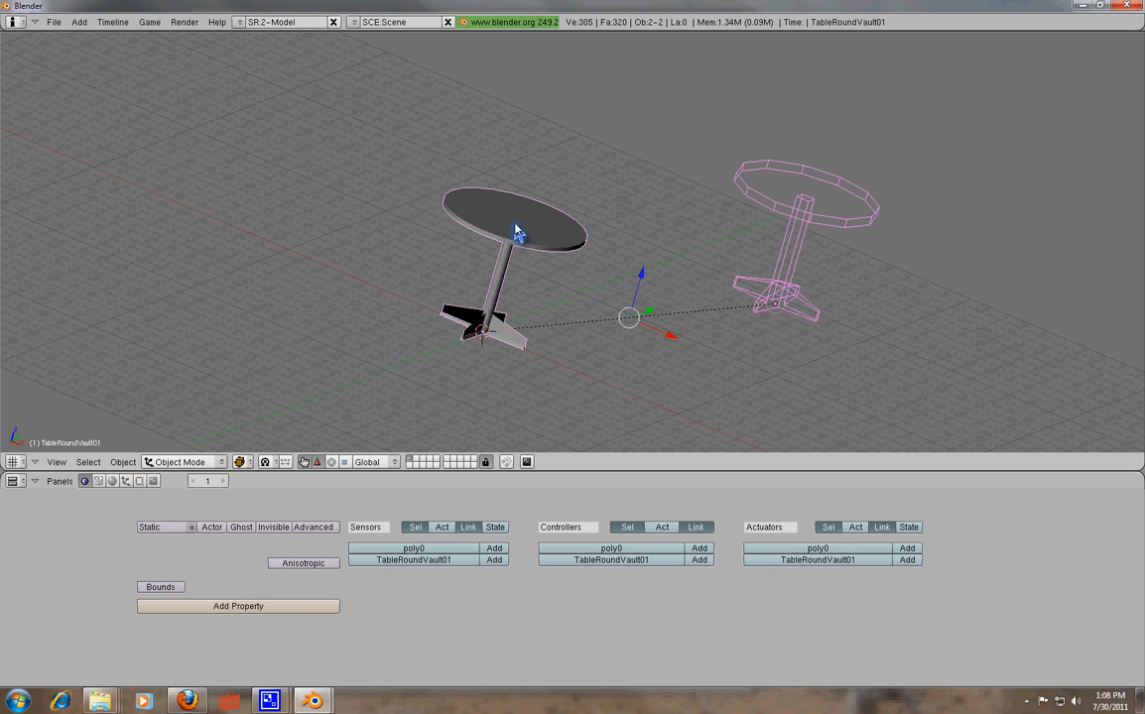
{"action": "key", "text": "alt+g"}
{"action": "left_click", "coordinate": [515, 225]}
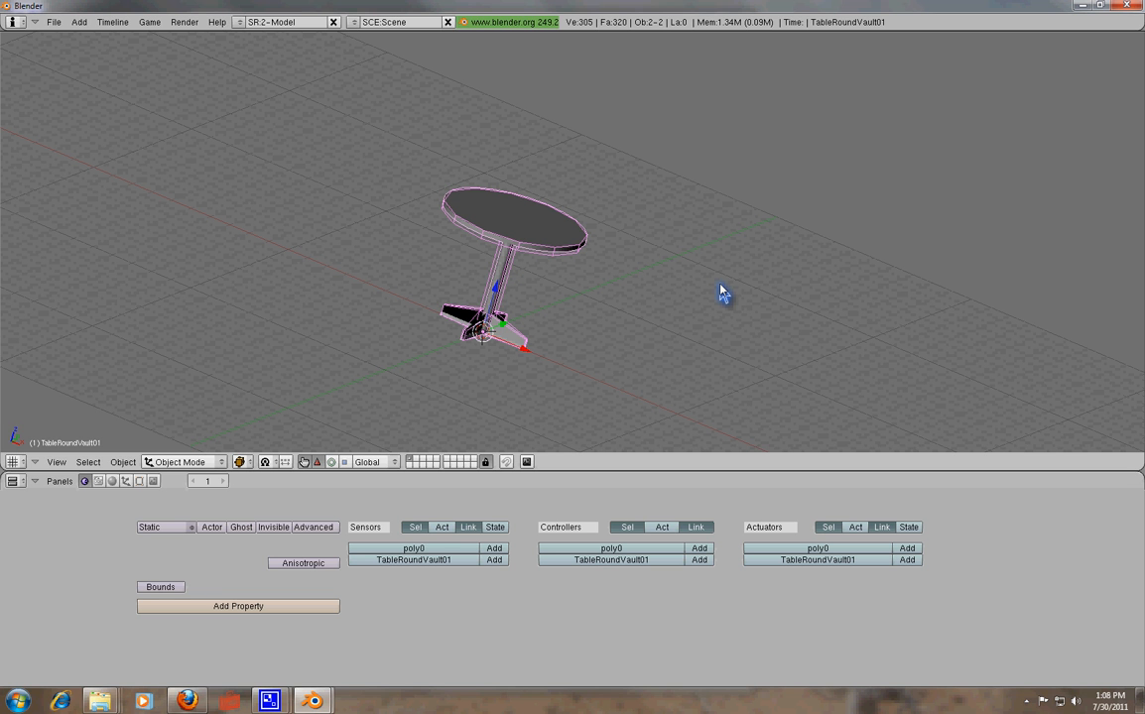
{"action": "middle_click_drag", "start_coordinate": [678, 327], "coordinate": [692, 232]}
{"action": "middle_click_drag", "start_coordinate": [271, 240], "coordinate": [271, 281]}
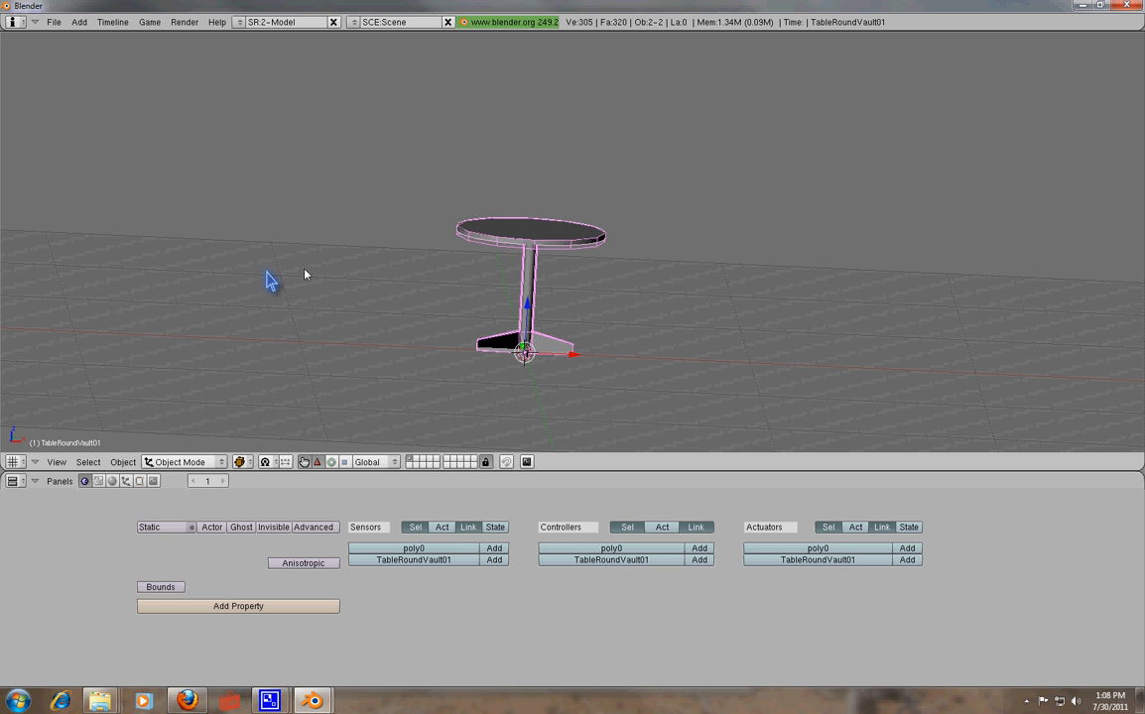
{"action": "right_click", "coordinate": [535, 255]}
{"action": "right_click", "coordinate": [538, 253]}
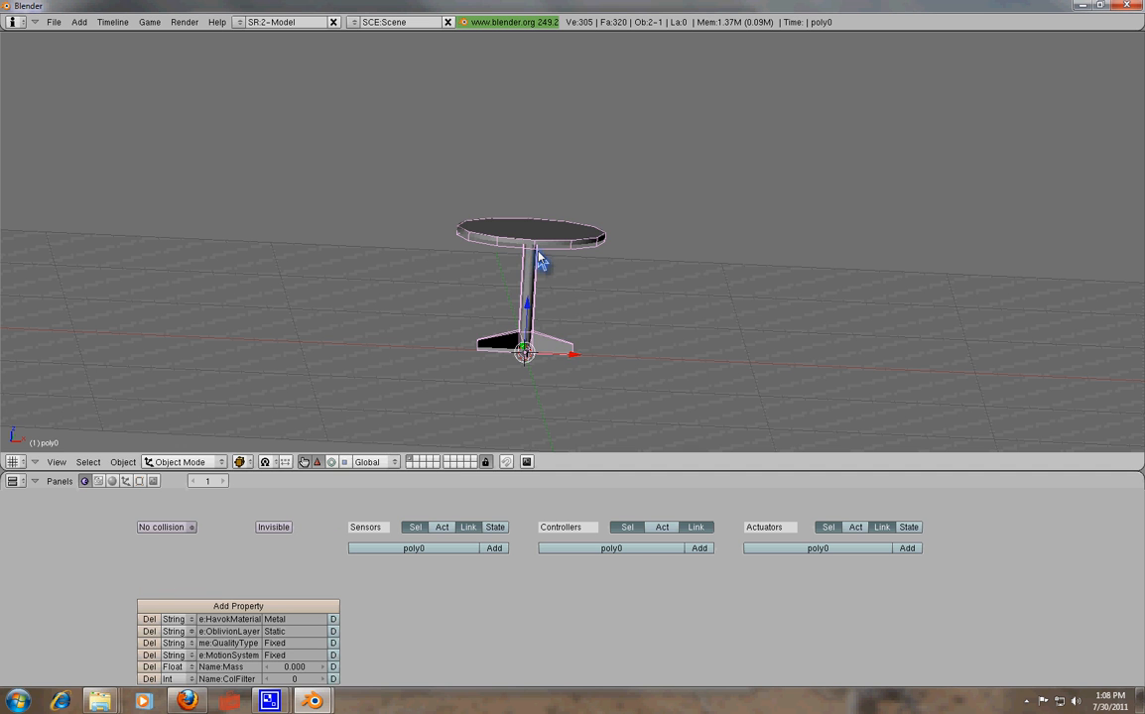
{"action": "key", "text": "shift+d"}
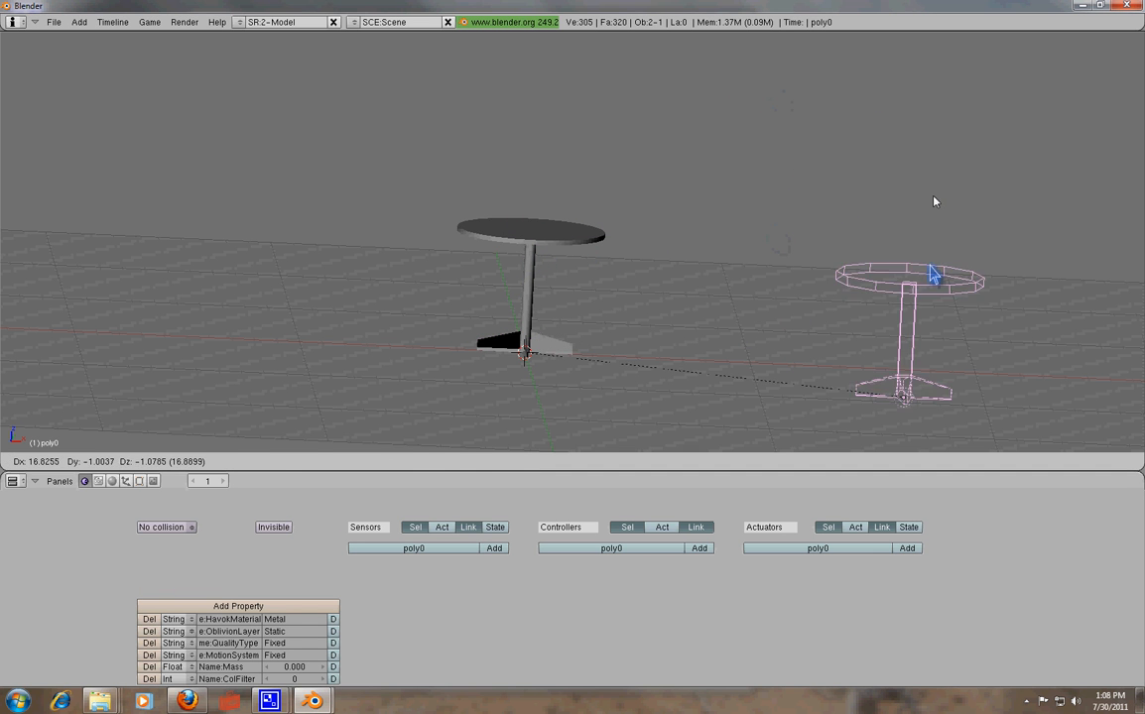
{"action": "key", "text": "Escape"}
Select both the table and the poly0 collision mesh and clear the parent relationship between them
{"action": "middle_click_drag", "start_coordinate": [806, 246], "coordinate": [610, 377]}
{"action": "middle_click_drag", "start_coordinate": [500, 359], "coordinate": [512, 328]}
{"action": "scroll", "coordinate": [513, 328], "scroll_direction": "up", "scroll_amount": 4}
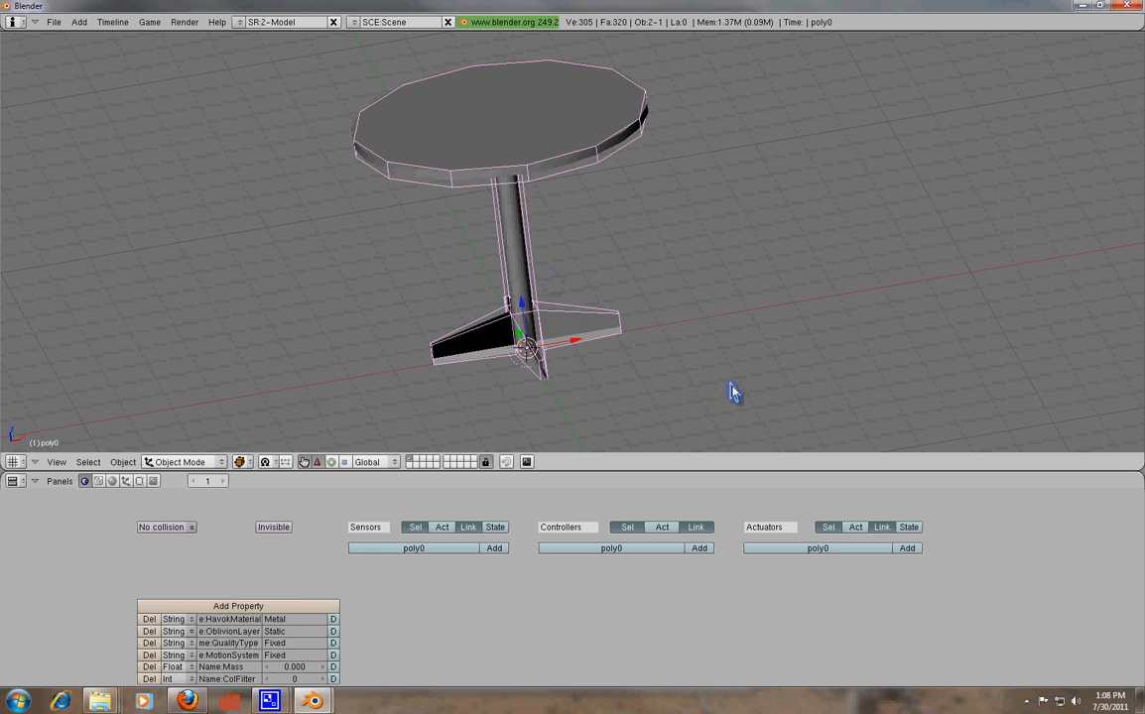
{"action": "right_click", "coordinate": [520, 176]}
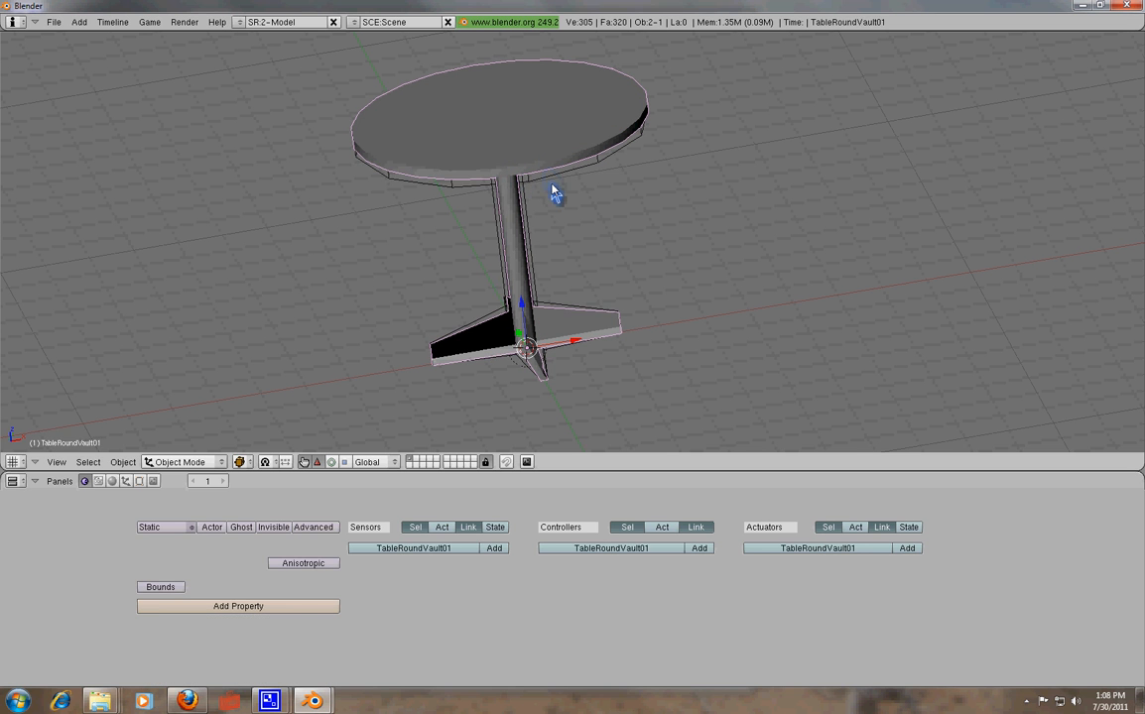
{"action": "right_click", "coordinate": [567, 177], "text": "shift"}
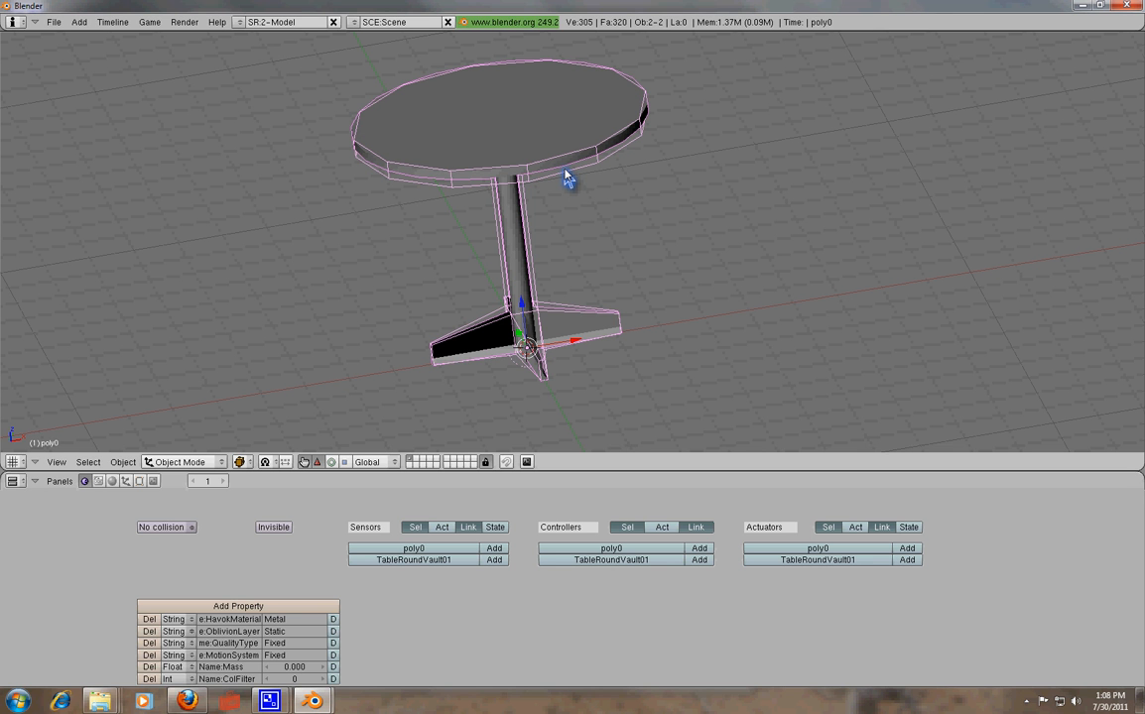
{"action": "key", "text": "alt+p"}
{"action": "left_click", "coordinate": [567, 170]}
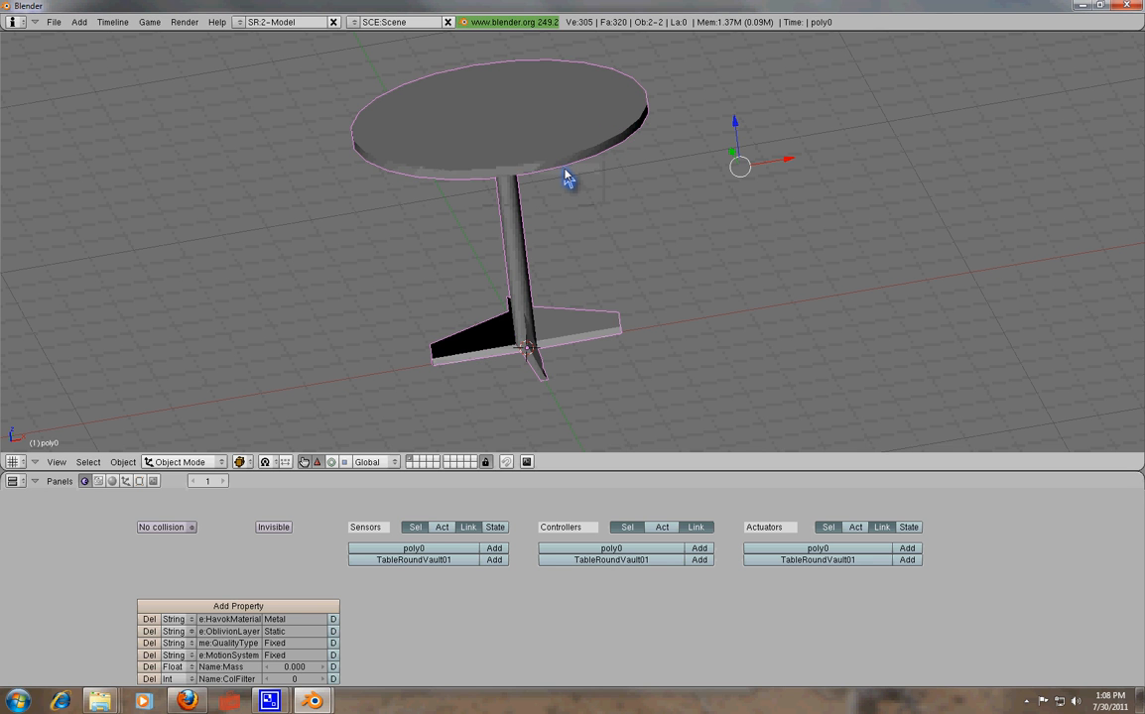
Select the table and the unparented collision mesh in turn and inspect their relative placement from above
{"action": "right_click", "coordinate": [600, 164]}
{"action": "scroll", "coordinate": [644, 228], "scroll_direction": "down", "scroll_amount": 7}
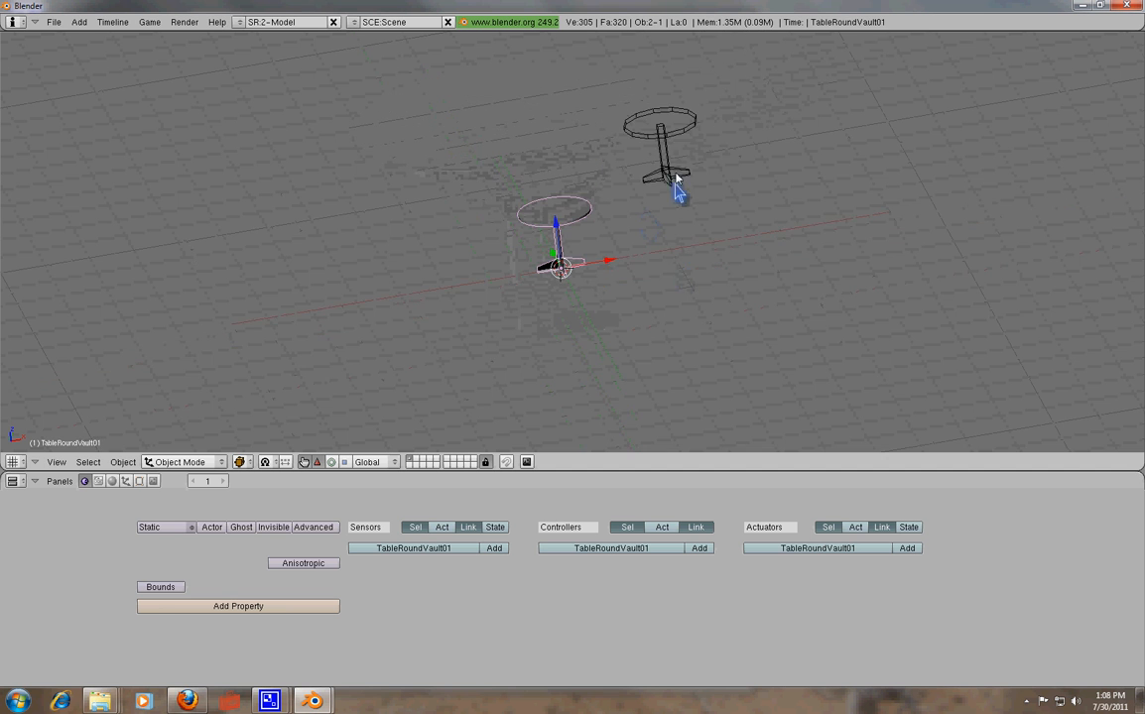
{"action": "right_click", "coordinate": [690, 127]}
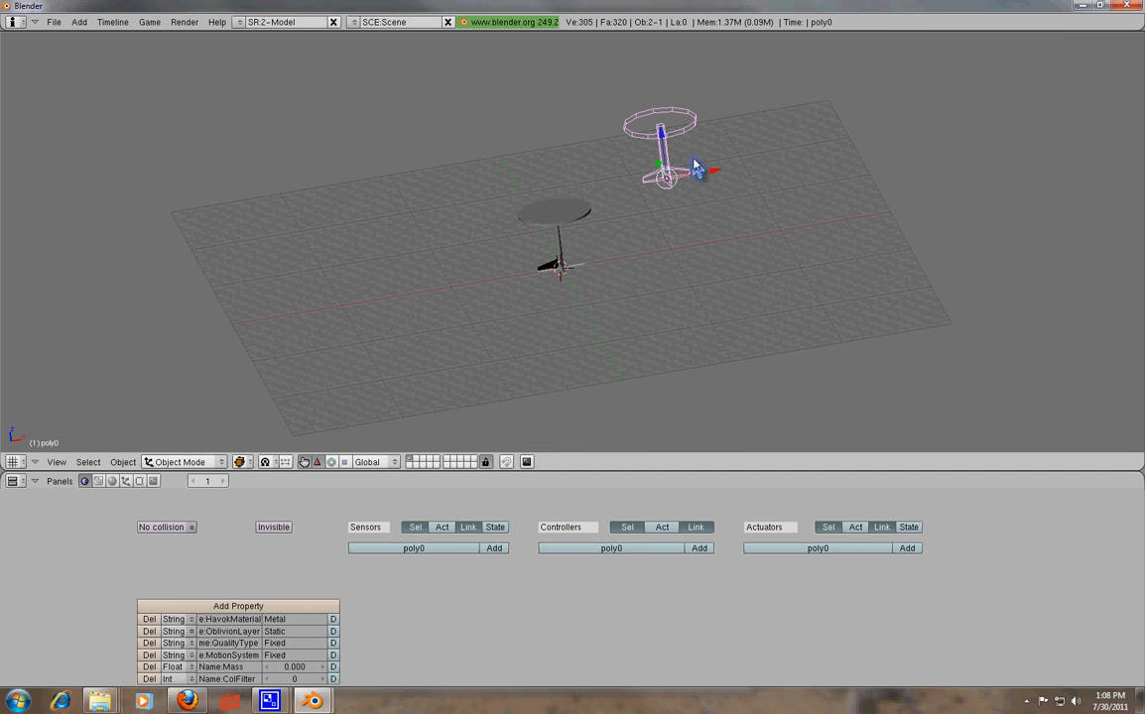
{"action": "middle_click_drag", "start_coordinate": [726, 222], "coordinate": [684, 323]}
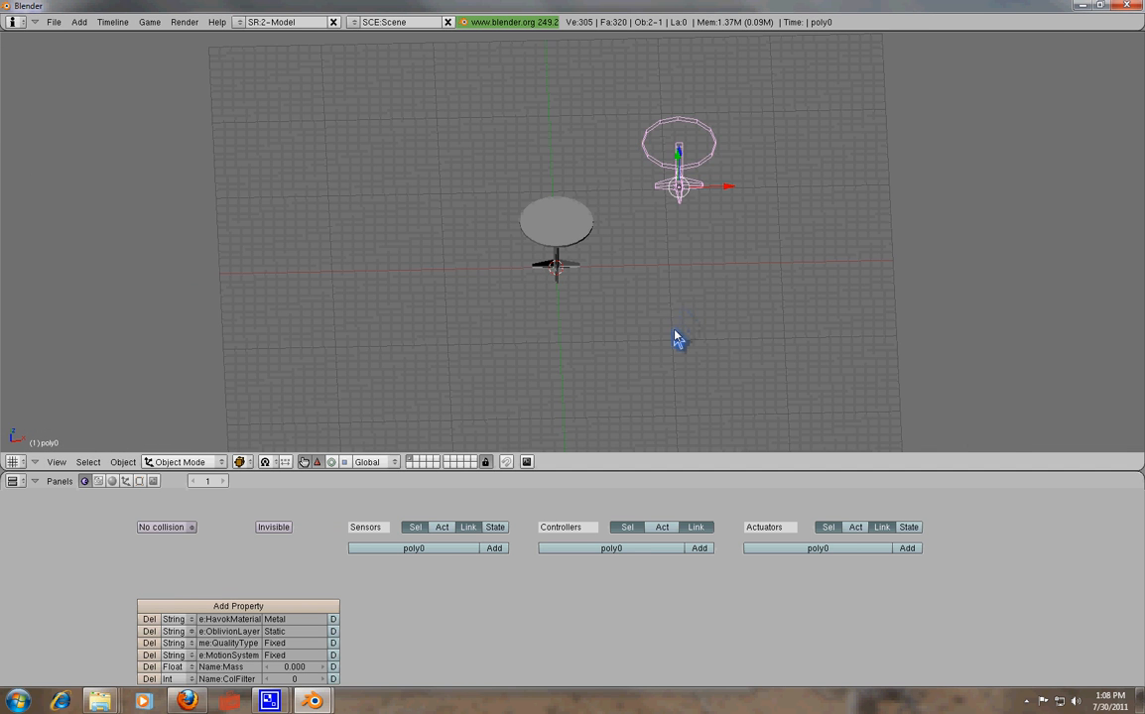
{"action": "scroll", "coordinate": [640, 245], "scroll_direction": "up", "scroll_amount": 2}
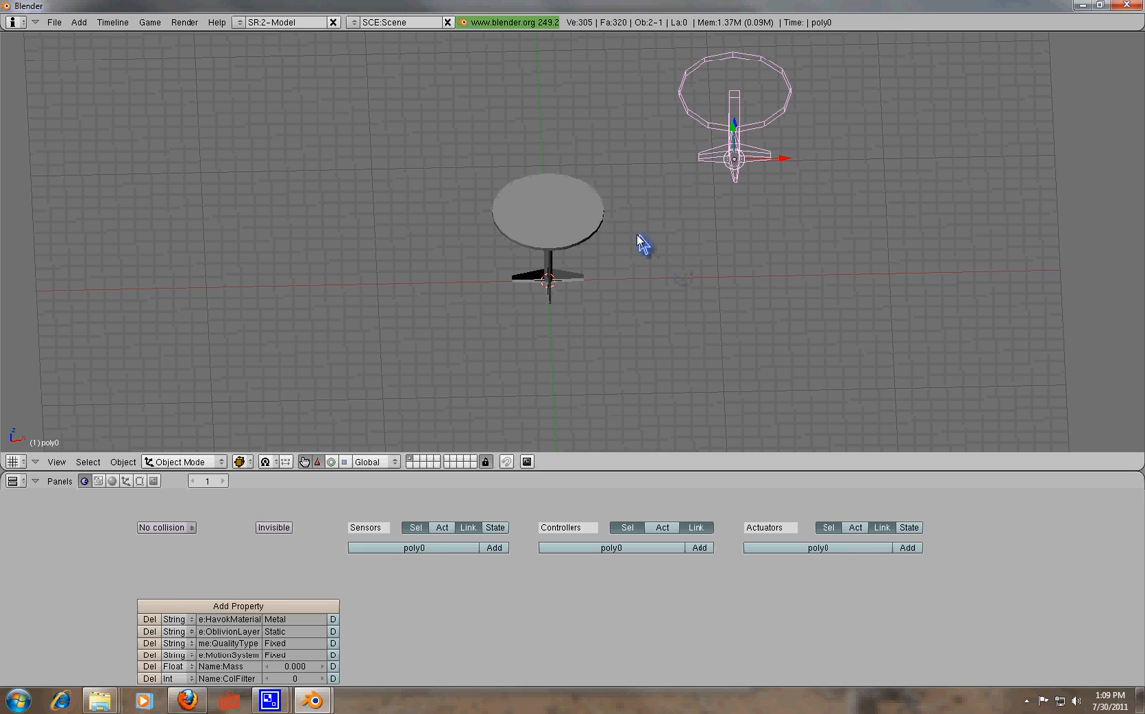
{"action": "right_click", "coordinate": [592, 225]}
{"action": "key", "text": "g"}
{"action": "right_click", "coordinate": [1058, 162]}
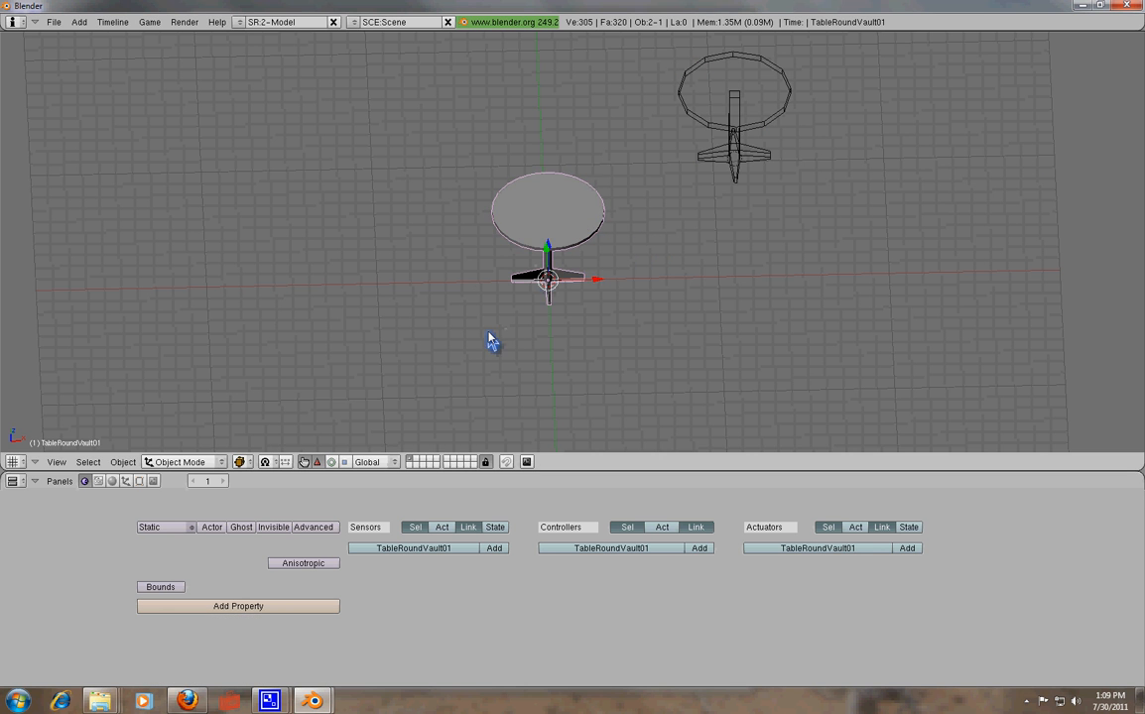
Inspect the table and the poly0 collision mesh from a lower angle, selecting each object in turn
{"action": "middle_click_drag", "start_coordinate": [536, 334], "coordinate": [544, 241]}
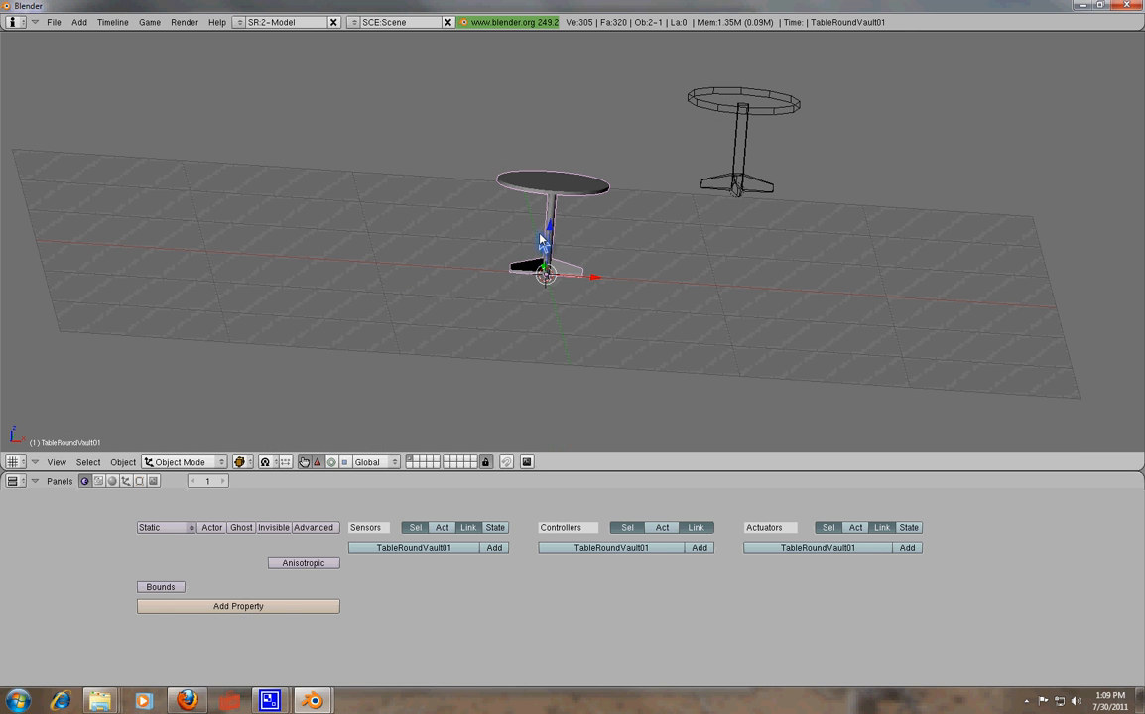
{"action": "right_click", "coordinate": [744, 117]}
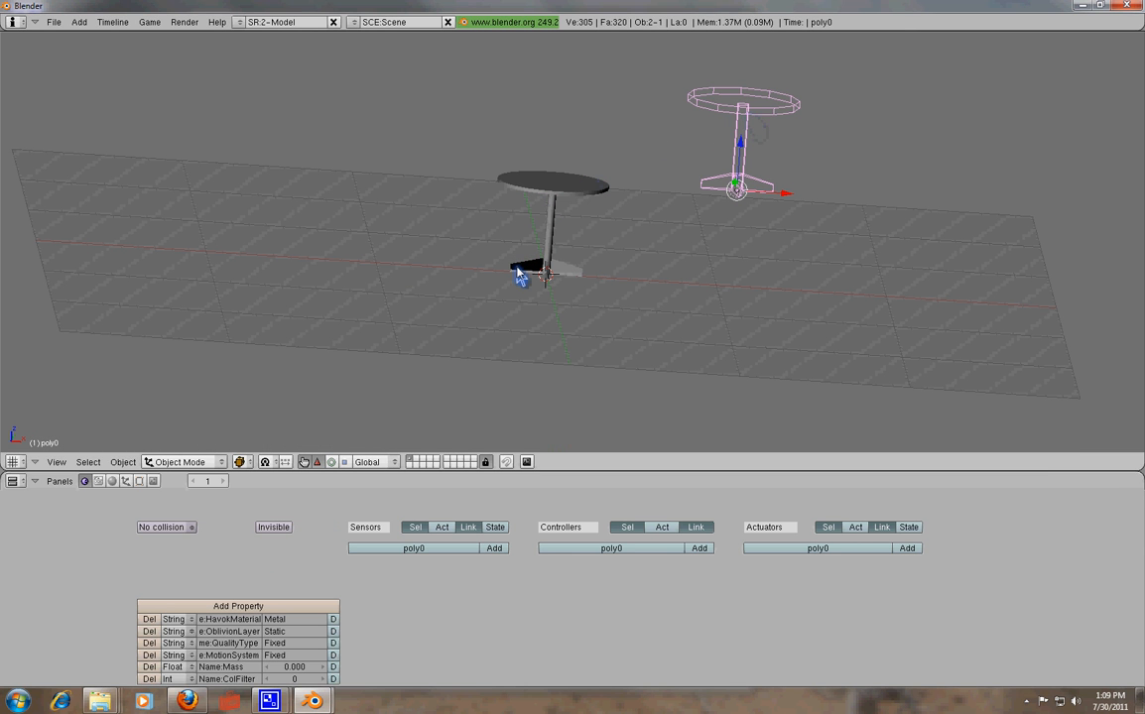
{"action": "right_click", "coordinate": [549, 184]}
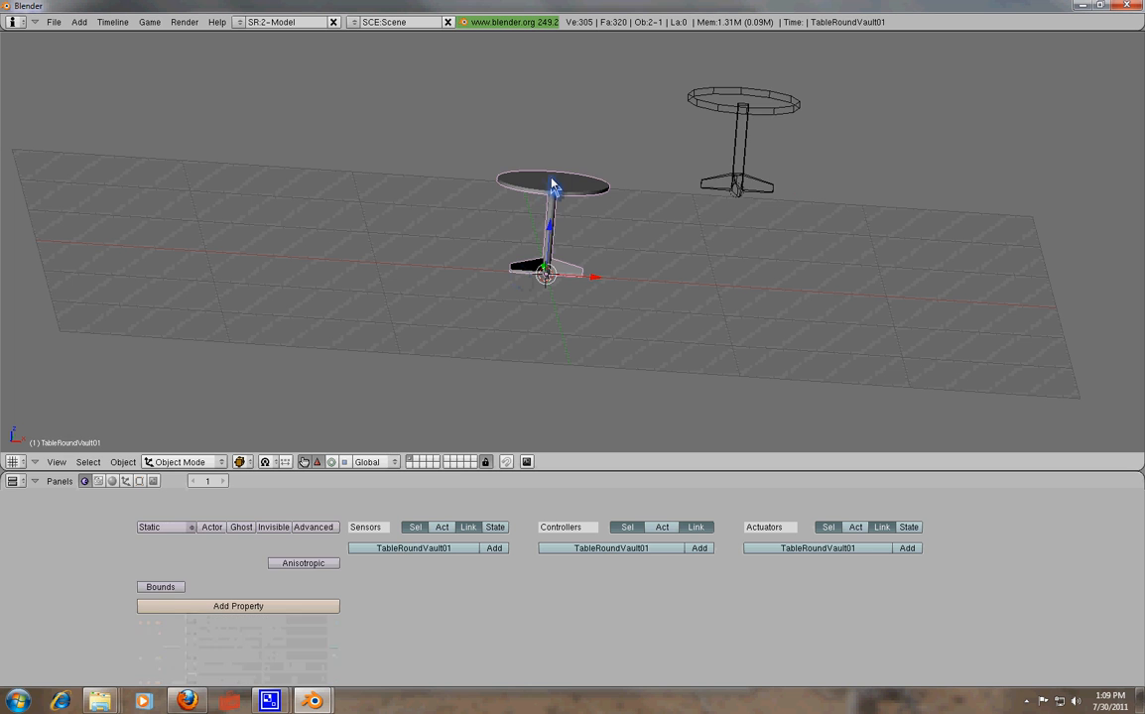
{"action": "right_click", "coordinate": [741, 155]}
{"action": "key", "text": "g"}
{"action": "key", "text": "Escape"}
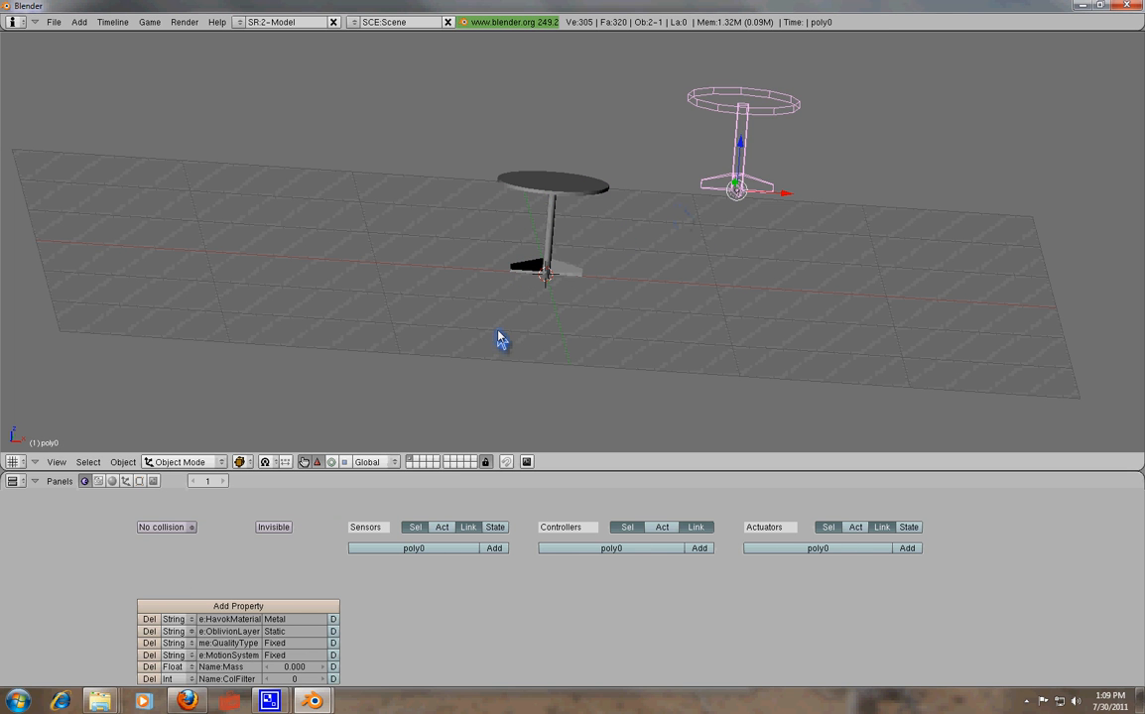
Undo the recent changes until the poly0 collision mesh sits back on the table with both objects selected
{"action": "key", "text": "ctrl+z"}
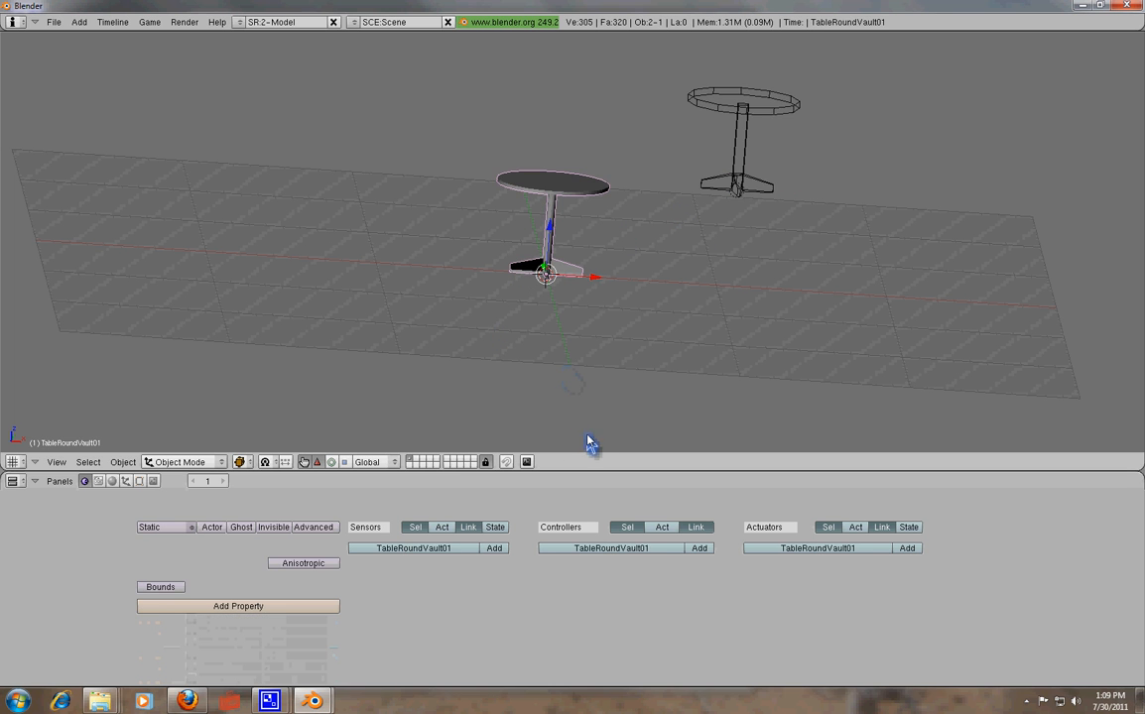
{"action": "key", "text": "ctrl+z"}
{"action": "key", "text": "ctrl+z"}
{"action": "key", "text": "ctrl+z"}
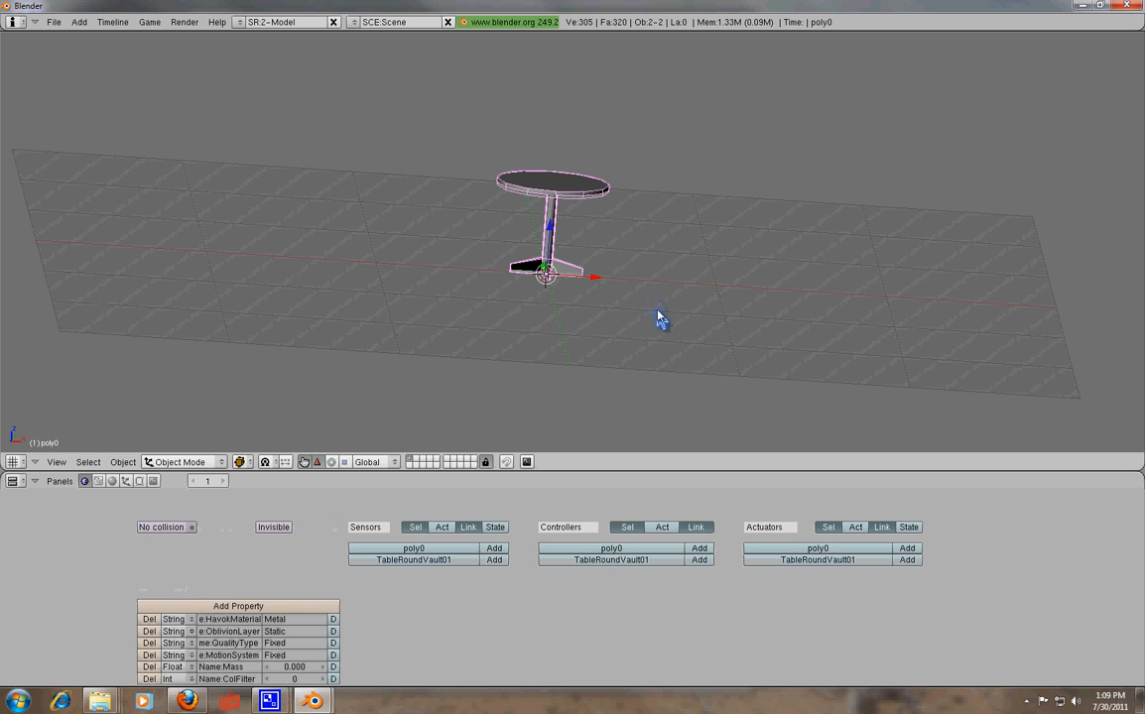
Make the table the active object of the selection and apply scale and rotation to the object data
{"action": "right_click", "coordinate": [573, 188]}
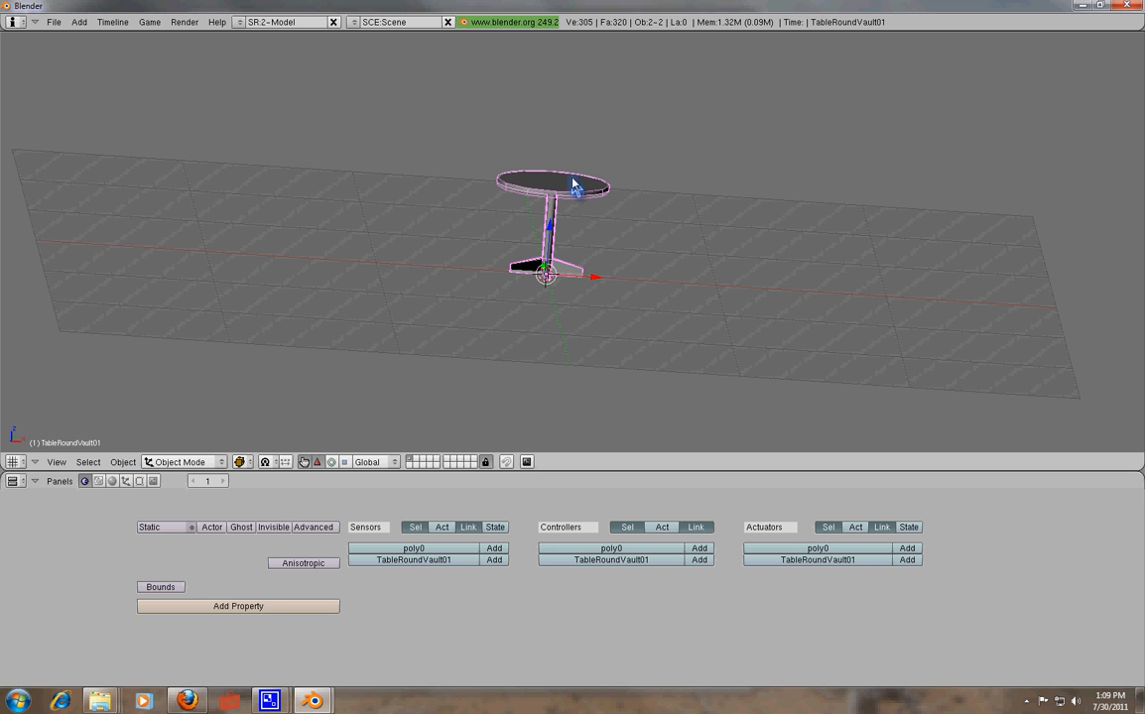
{"action": "key", "text": "ctrl+a"}
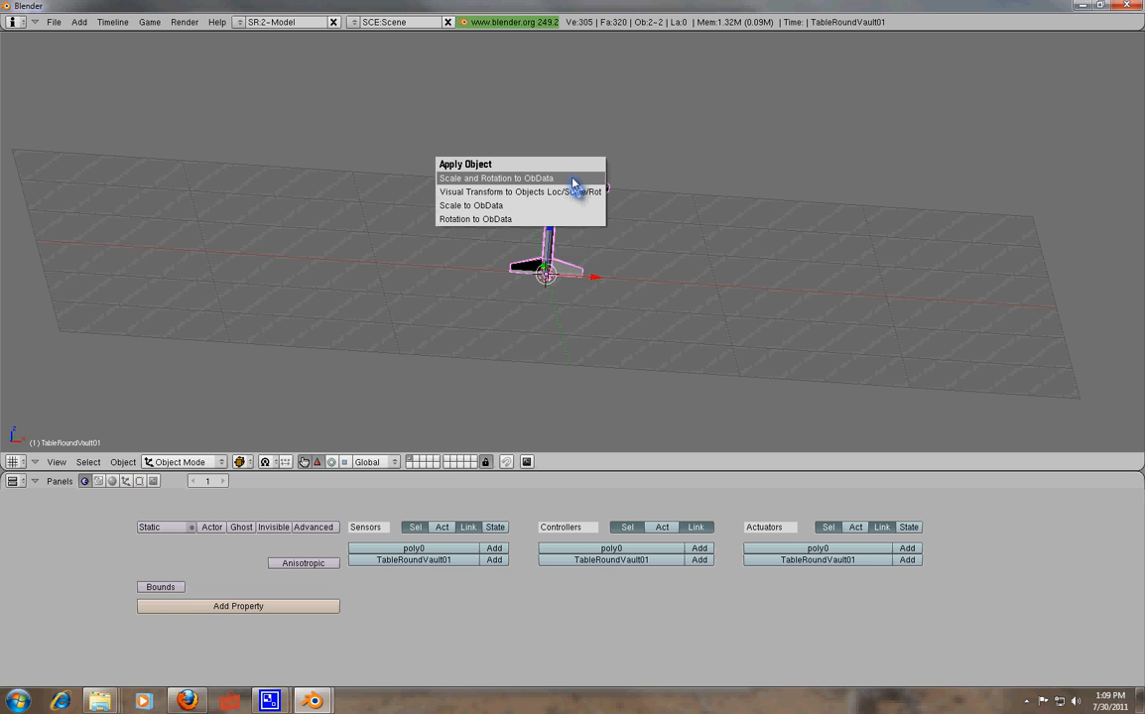
{"action": "left_click", "coordinate": [574, 180]}
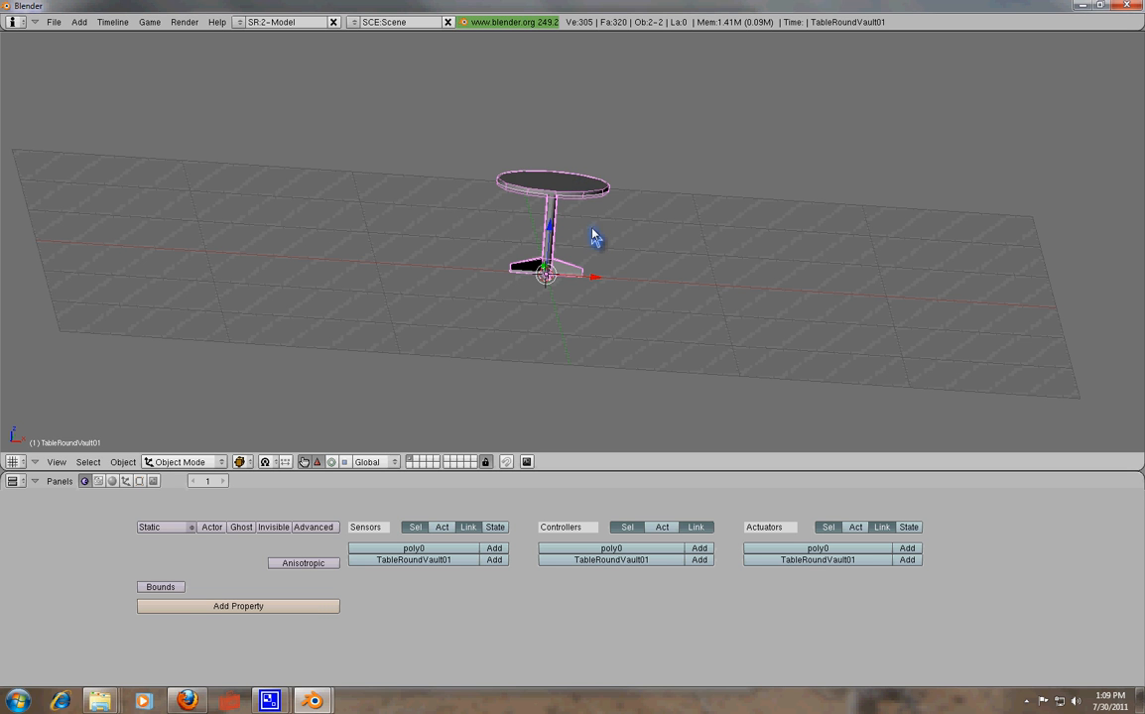
Parent the poly0 collision mesh to the table and check the link by test-moving the collision mesh, cancelling the move
{"action": "middle_click_drag", "start_coordinate": [558, 174], "coordinate": [545, 257]}
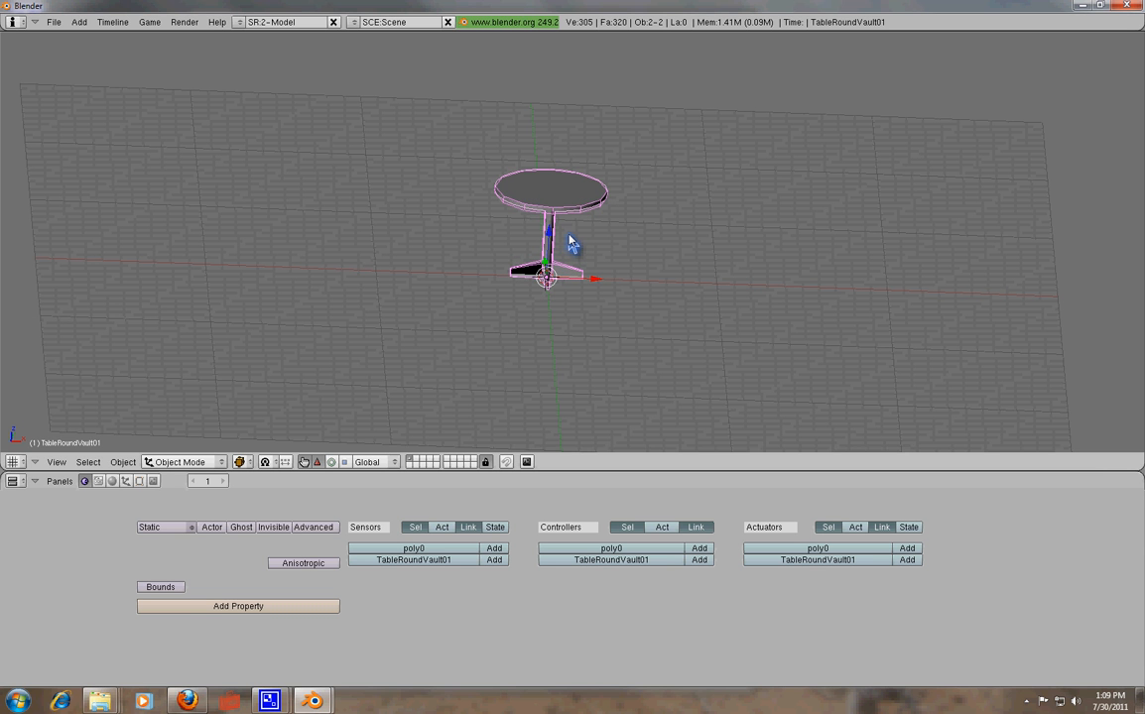
{"action": "key", "text": "ctrl+p"}
{"action": "left_click", "coordinate": [569, 236]}
{"action": "right_click", "coordinate": [567, 197]}
{"action": "right_click", "coordinate": [593, 218]}
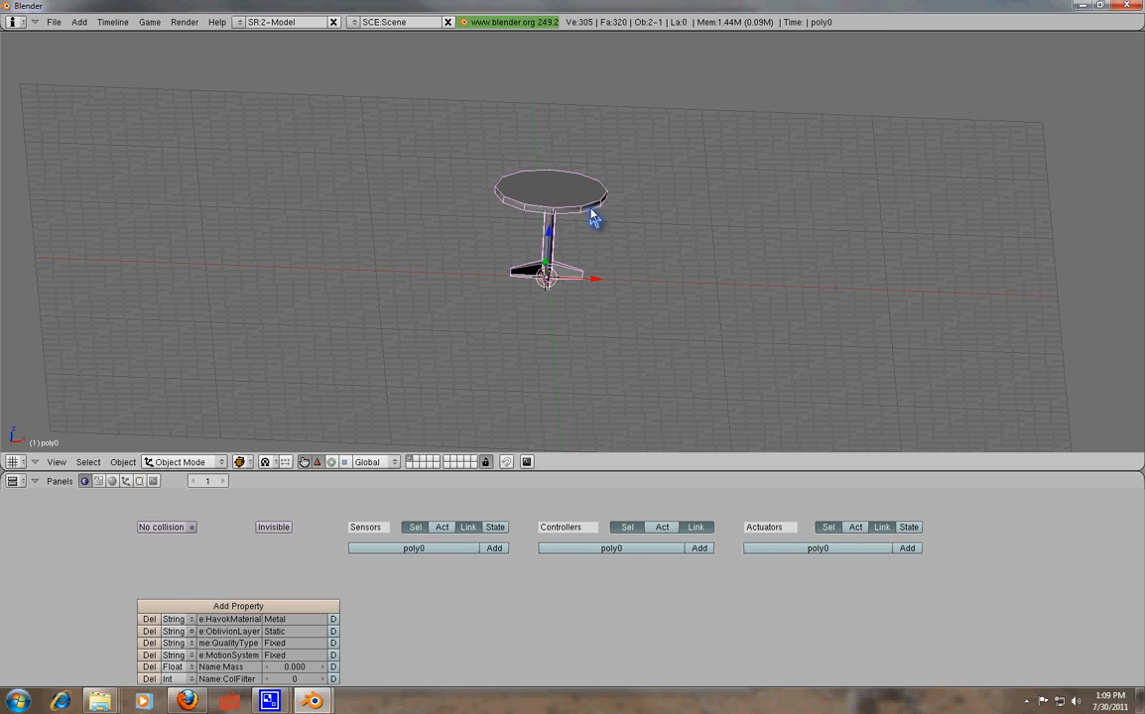
{"action": "key", "text": "g"}
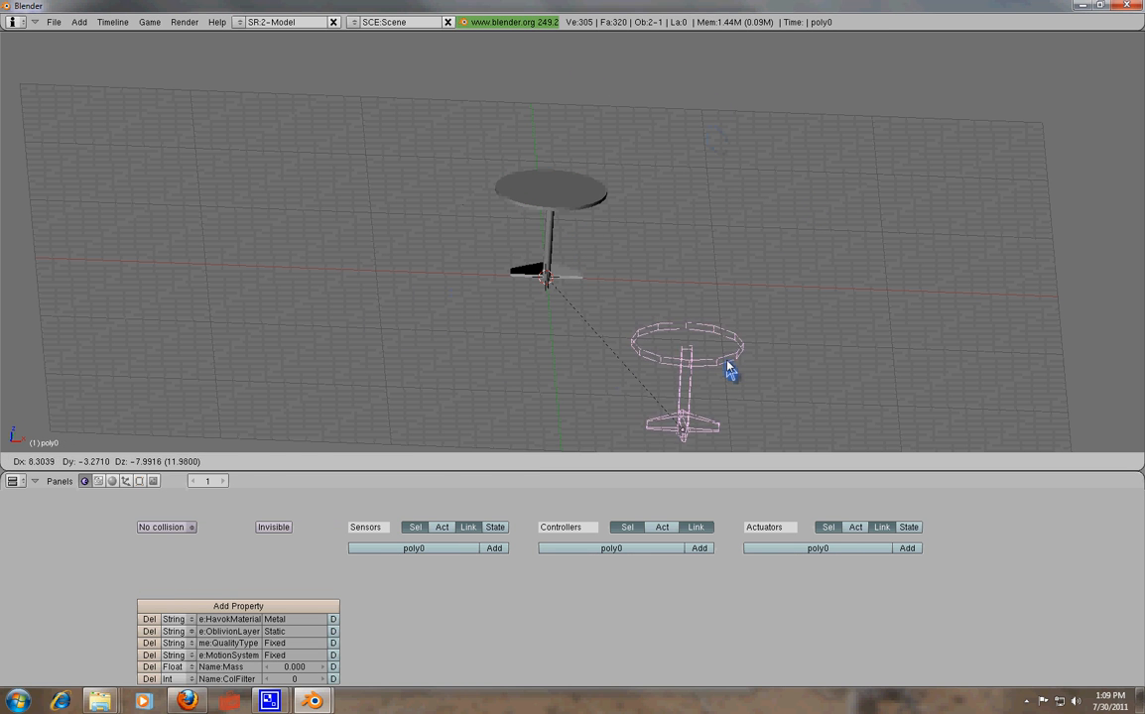
{"action": "right_click", "coordinate": [599, 211]}
Select the poly0 collision mesh and the table together and clear their parent relationship
{"action": "right_click", "coordinate": [571, 197], "text": "shift"}
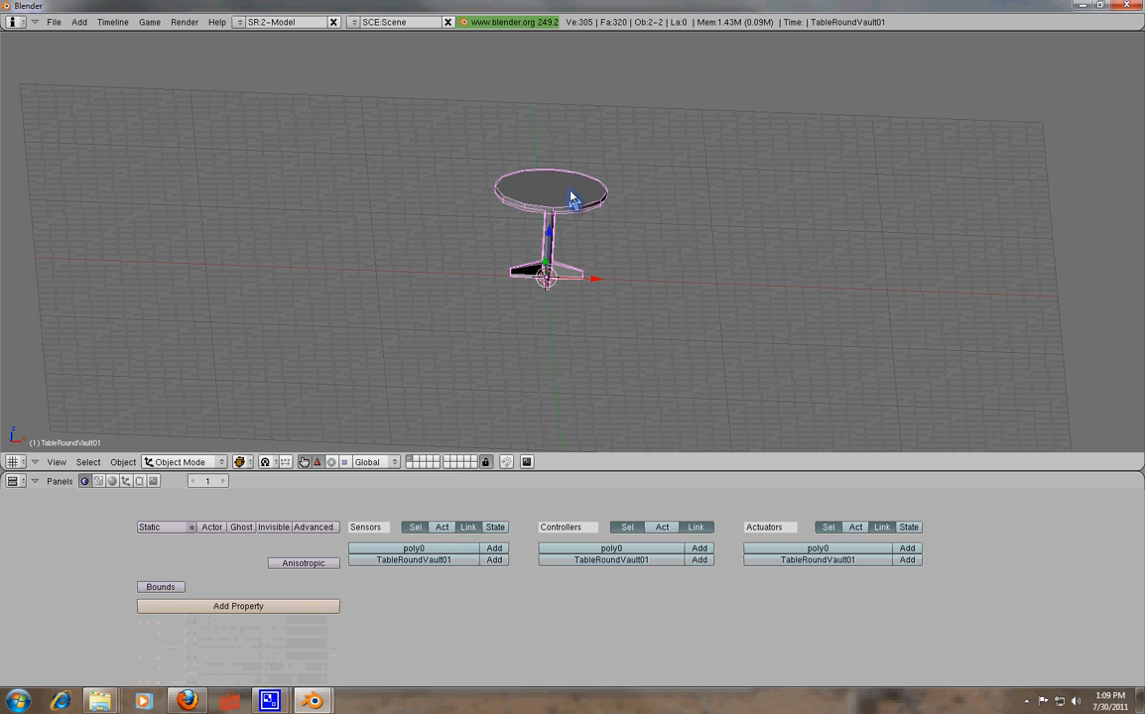
{"action": "key", "text": "alt+p"}
{"action": "left_click", "coordinate": [570, 191]}
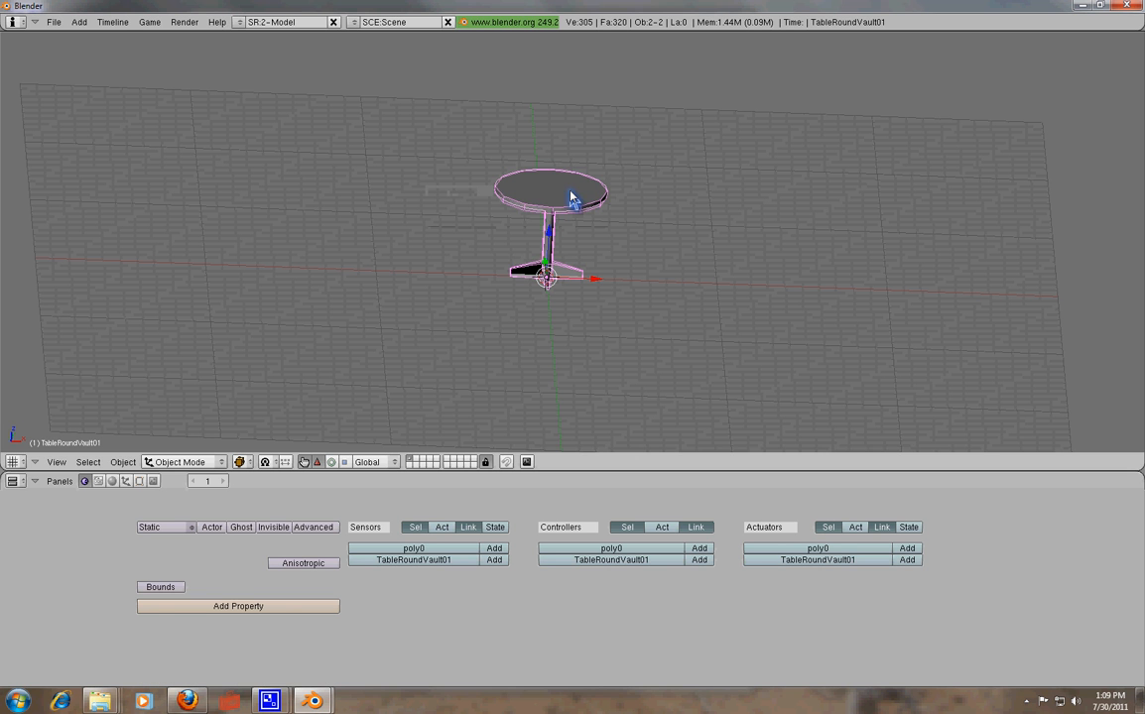
Test-move the unparented poly0 collision mesh and the table separately, cancelling each move
{"action": "right_click", "coordinate": [581, 215]}
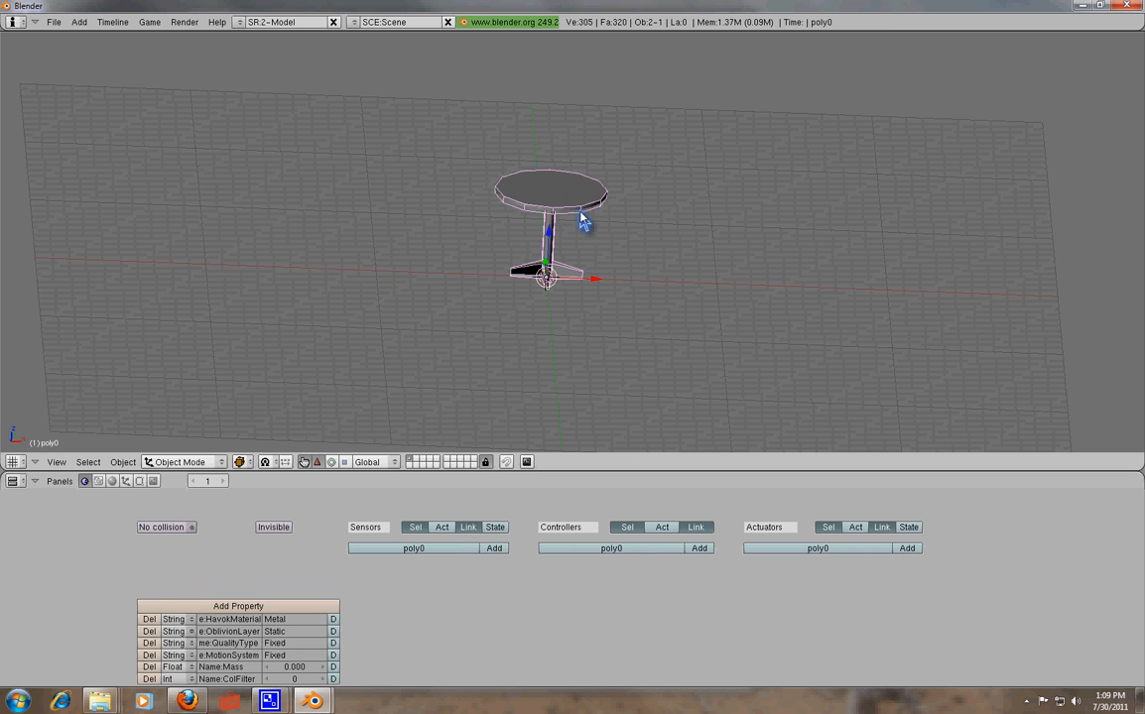
{"action": "key", "text": "shift+d"}
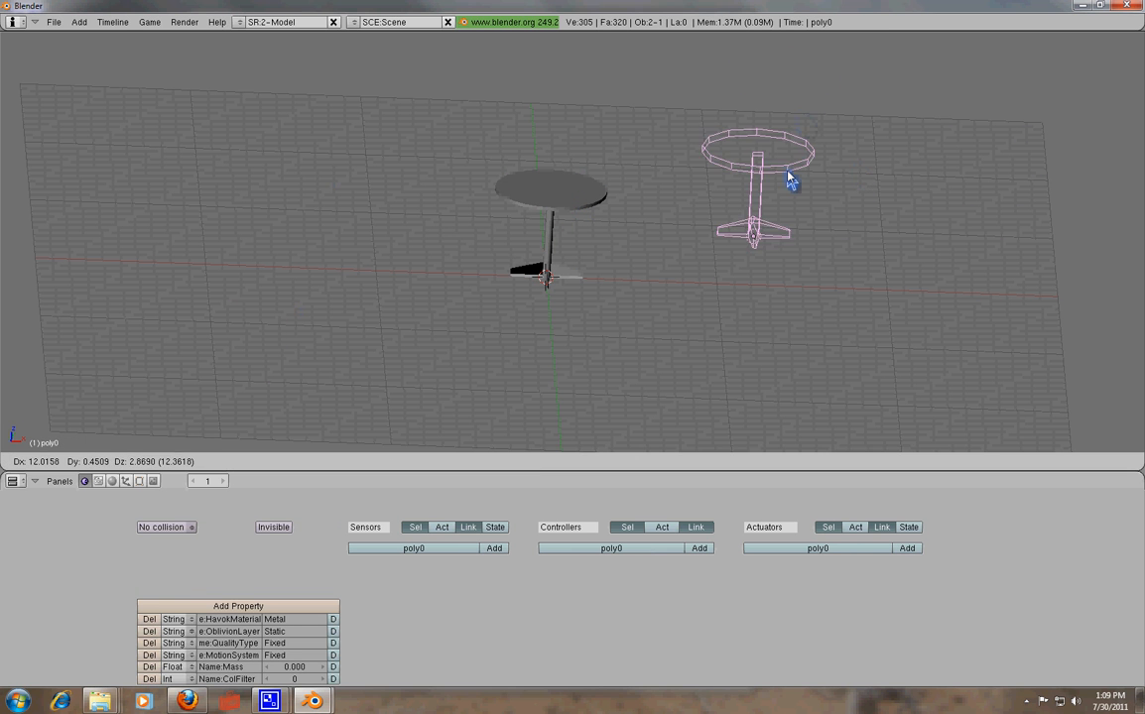
{"action": "right_click", "coordinate": [734, 208]}
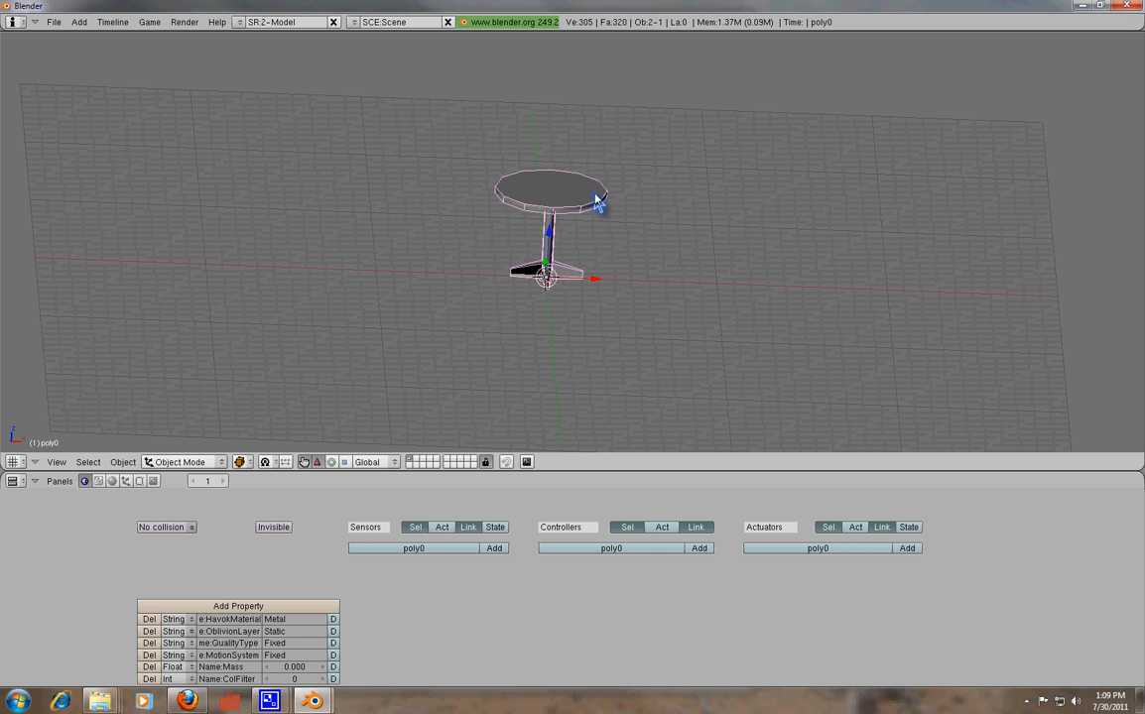
{"action": "right_click", "coordinate": [597, 202]}
{"action": "key", "text": "g"}
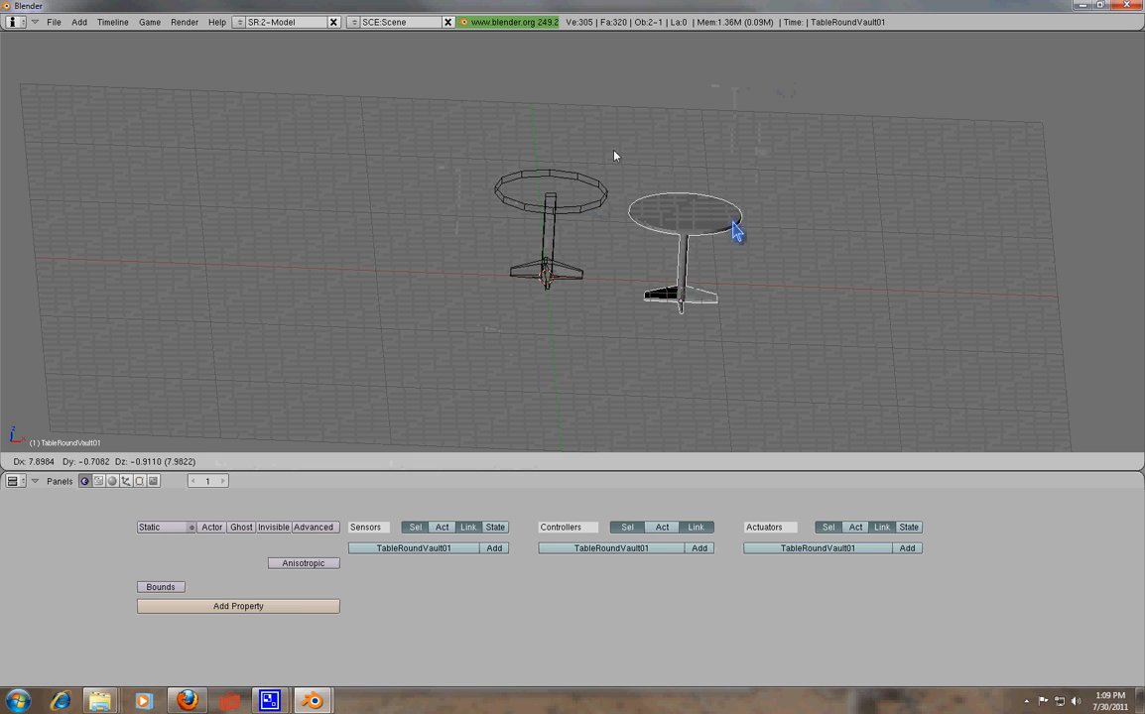
{"action": "right_click", "coordinate": [729, 254]}
Select the poly0 collision mesh, add the table as the active object, and make the table its parent
{"action": "middle_click_drag", "start_coordinate": [651, 351], "coordinate": [569, 390]}
{"action": "scroll", "coordinate": [569, 390], "scroll_direction": "up", "scroll_amount": 3}
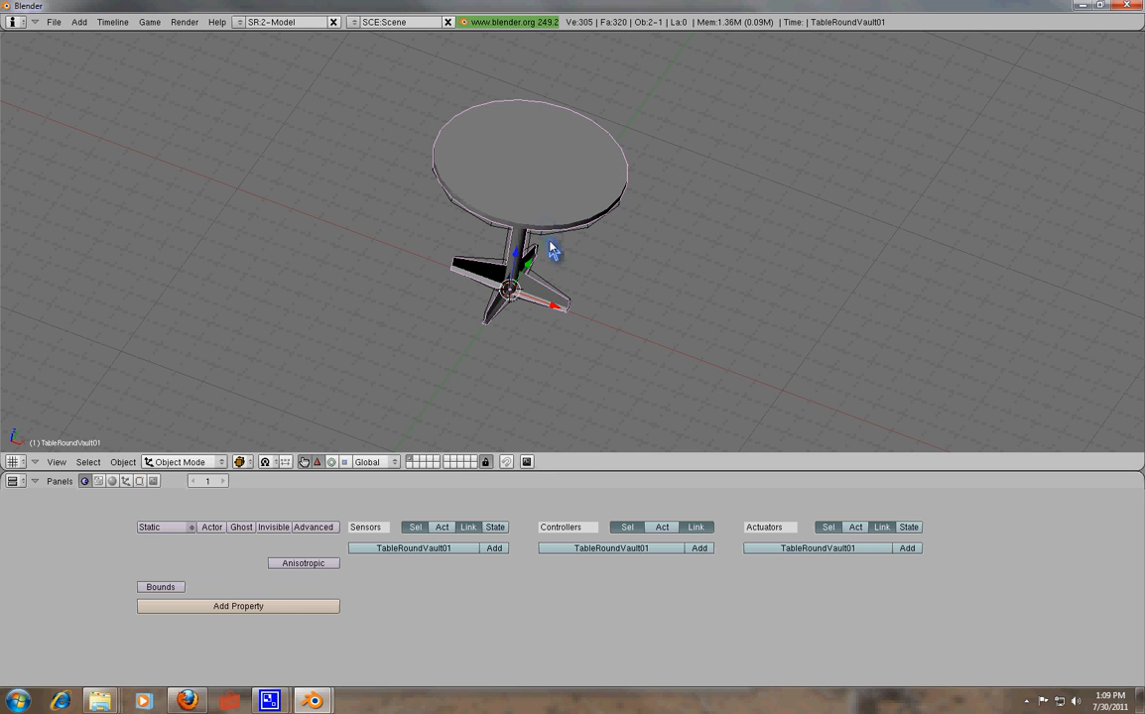
{"action": "right_click", "coordinate": [552, 241]}
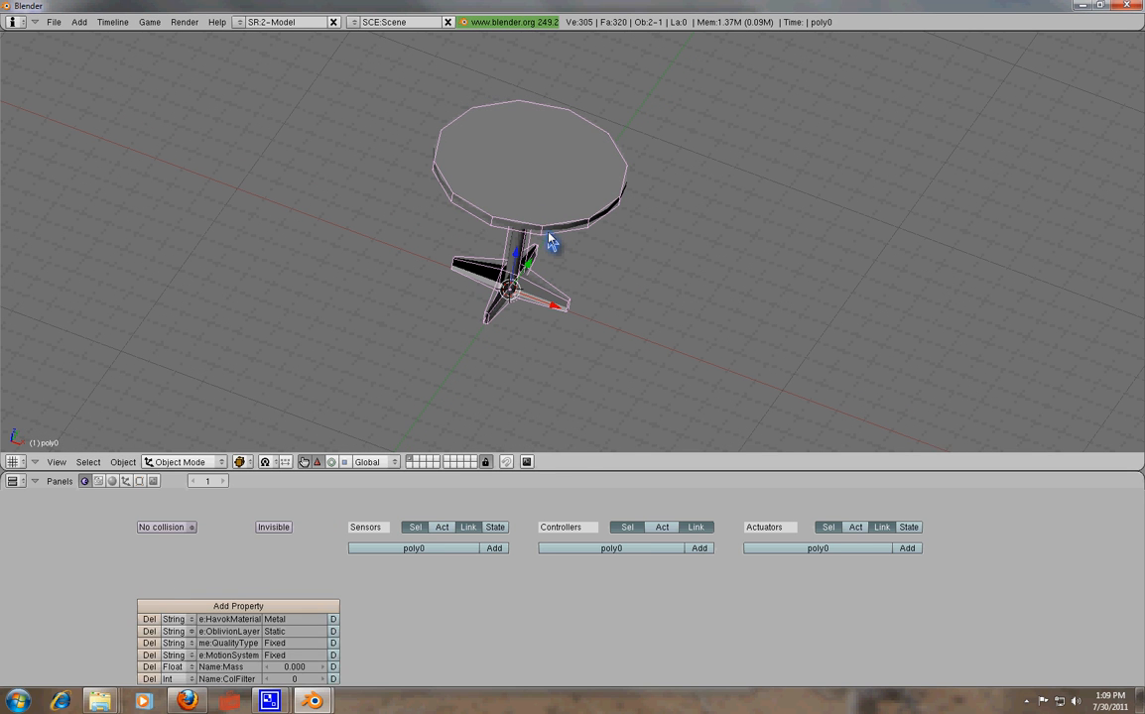
{"action": "right_click", "coordinate": [511, 146], "text": "shift"}
{"action": "key", "text": "ctrl+p"}
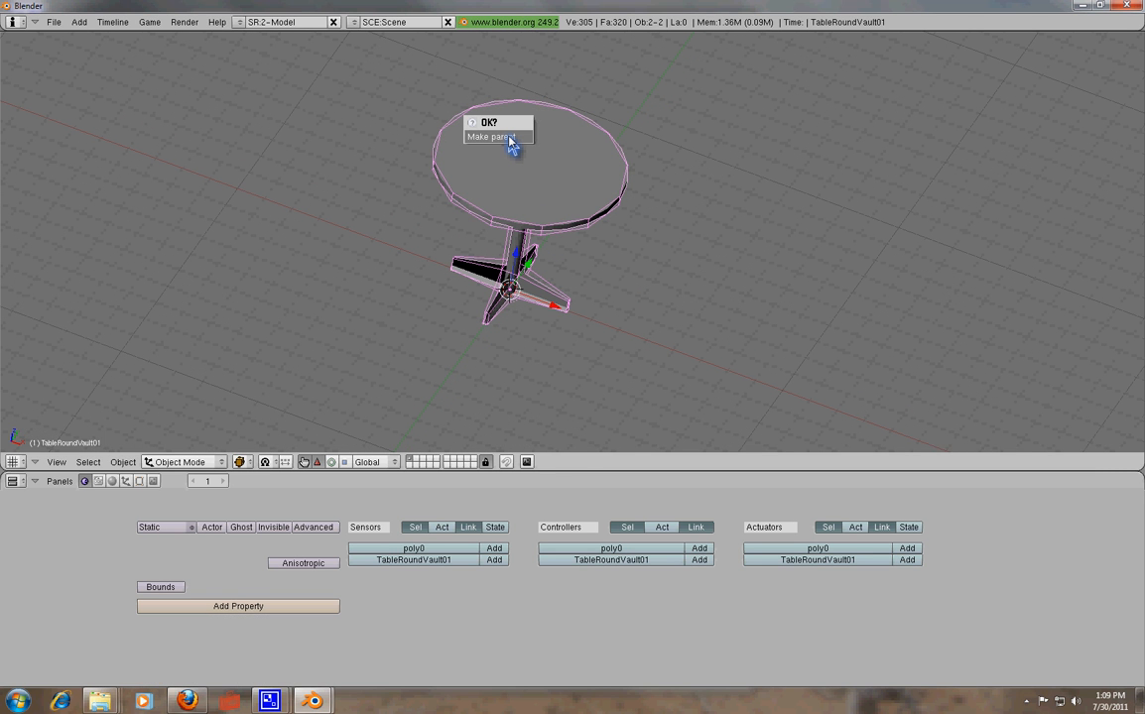
{"action": "left_click", "coordinate": [510, 137]}
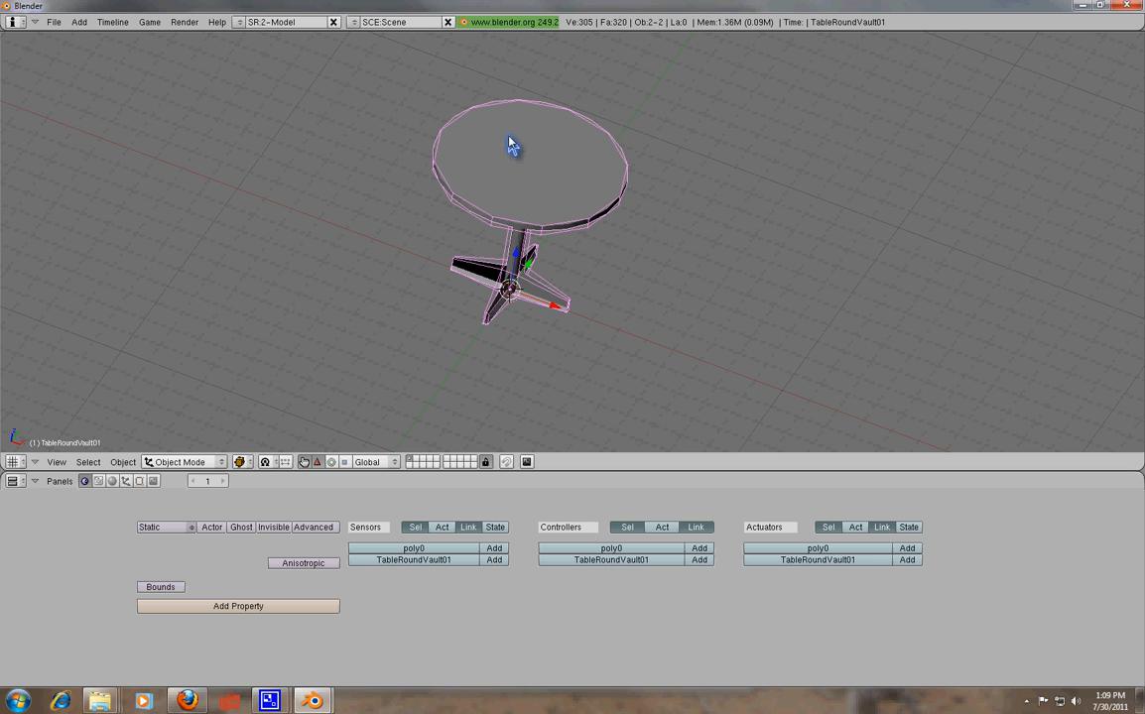
Test-move both objects together, the table alone and the poly0 collision mesh alone, cancelling every move
{"action": "key", "text": "p"}
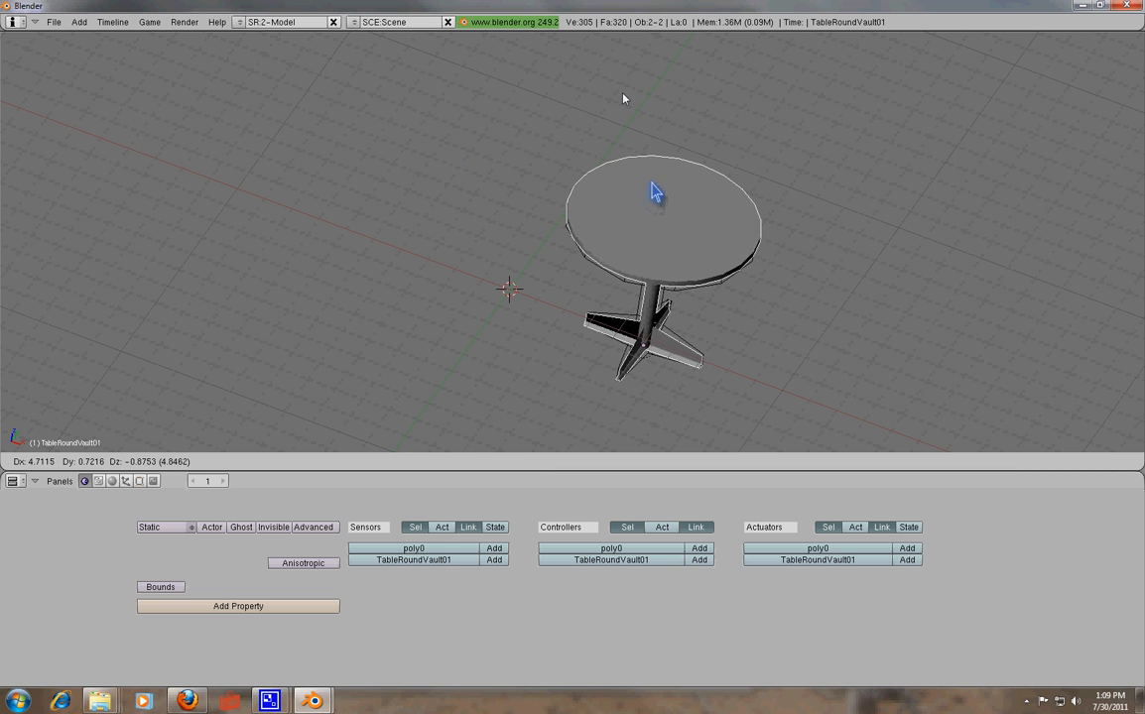
{"action": "key", "text": "Escape"}
{"action": "right_click", "coordinate": [514, 178]}
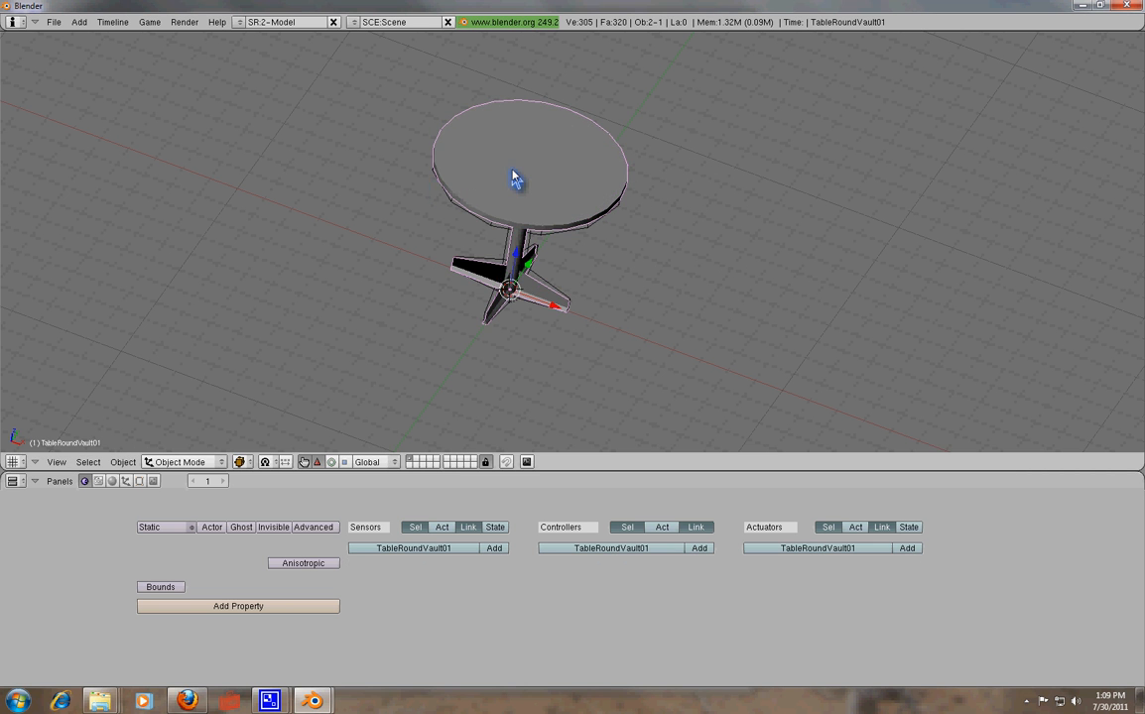
{"action": "key", "text": "g"}
{"action": "key", "text": "Escape"}
{"action": "right_click", "coordinate": [606, 207]}
{"action": "key", "text": "g"}
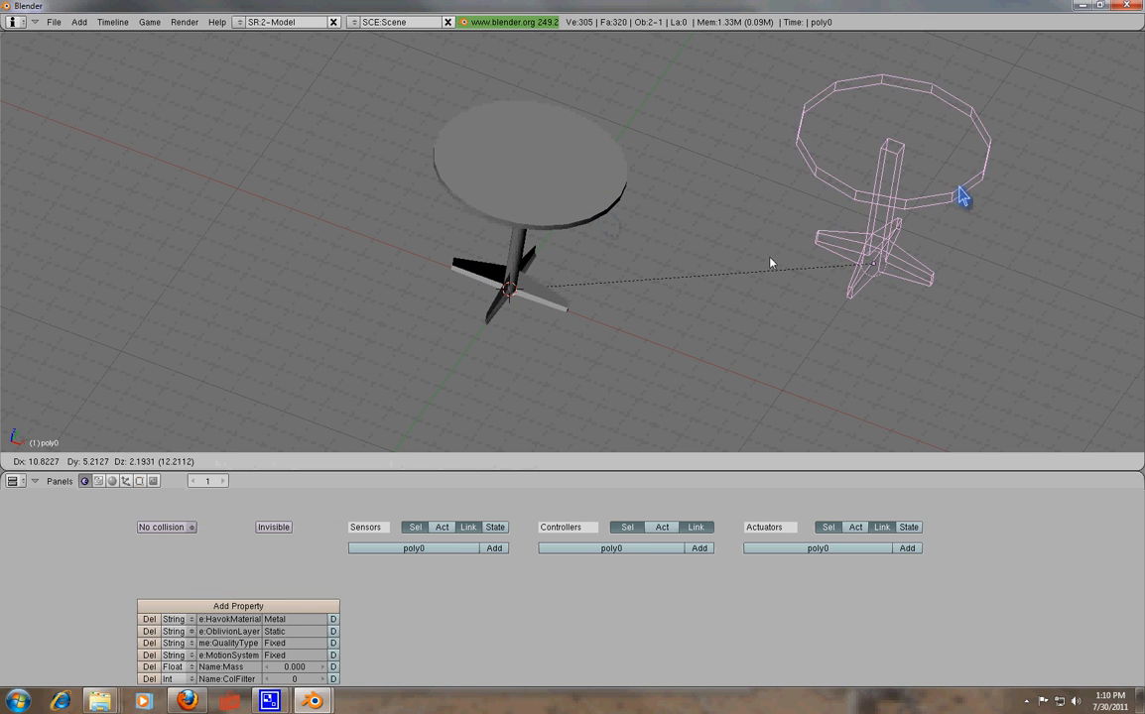
{"action": "key", "text": "Escape"}
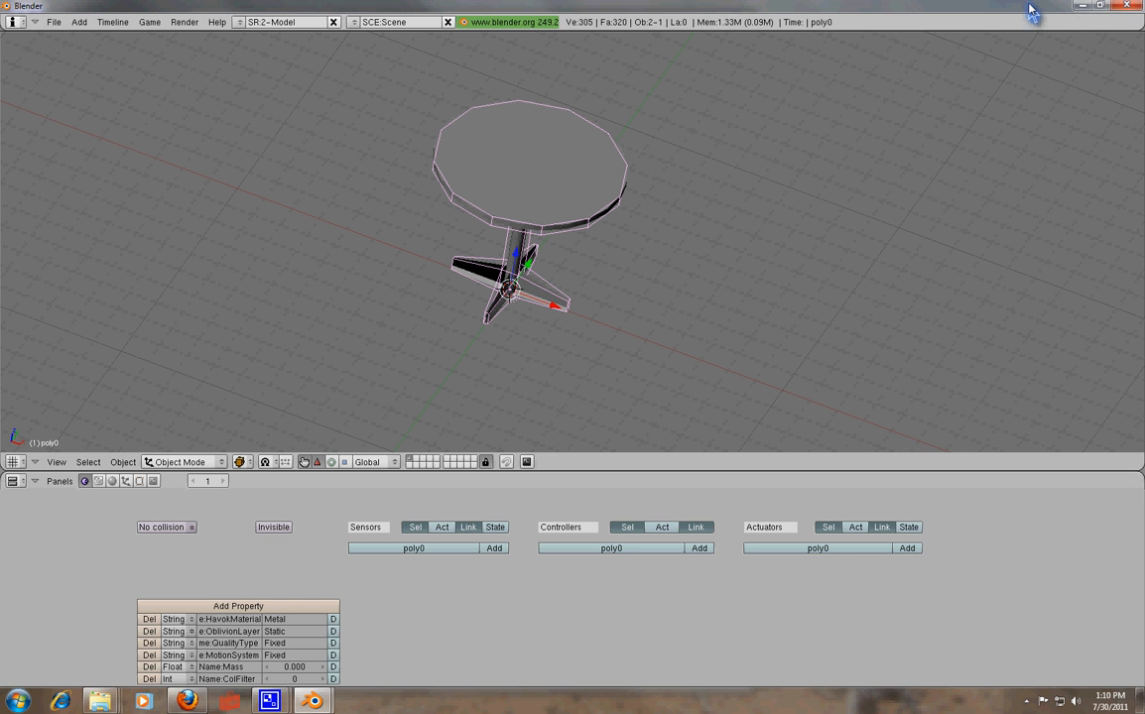
Close Blender and reposition the Local Disk (C:) folder window near the middle of the desktop
{"action": "left_click", "coordinate": [1124, 8]}
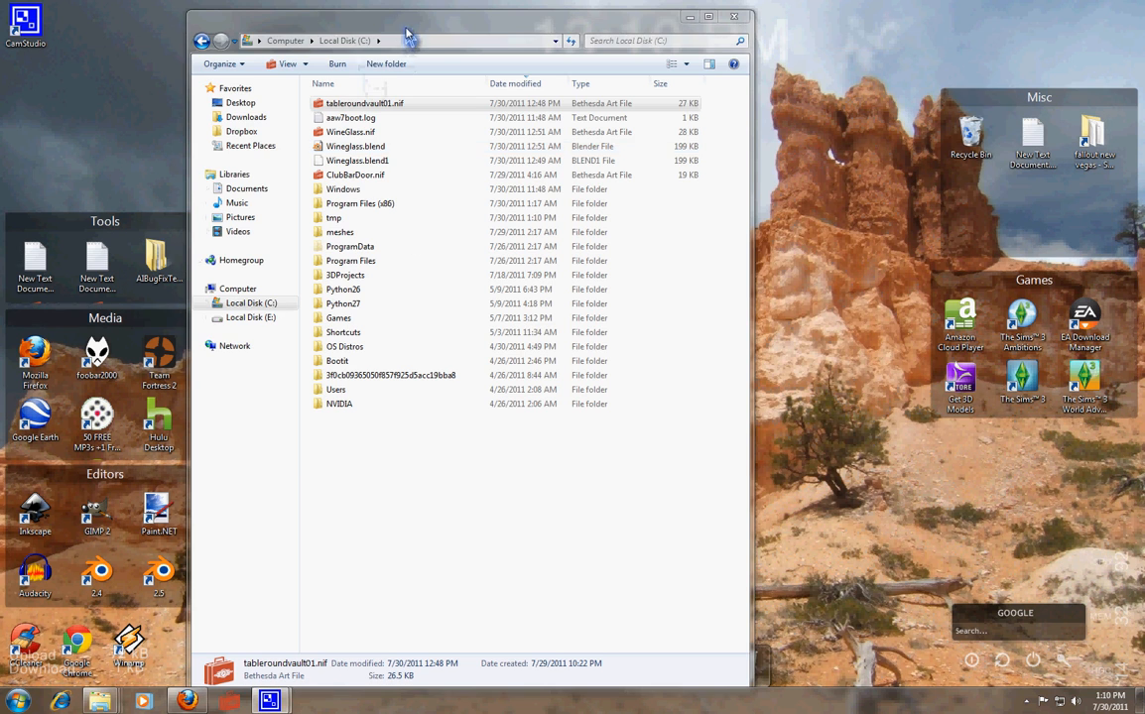
{"action": "left_click_drag", "start_coordinate": [409, 31], "coordinate": [568, 107]}
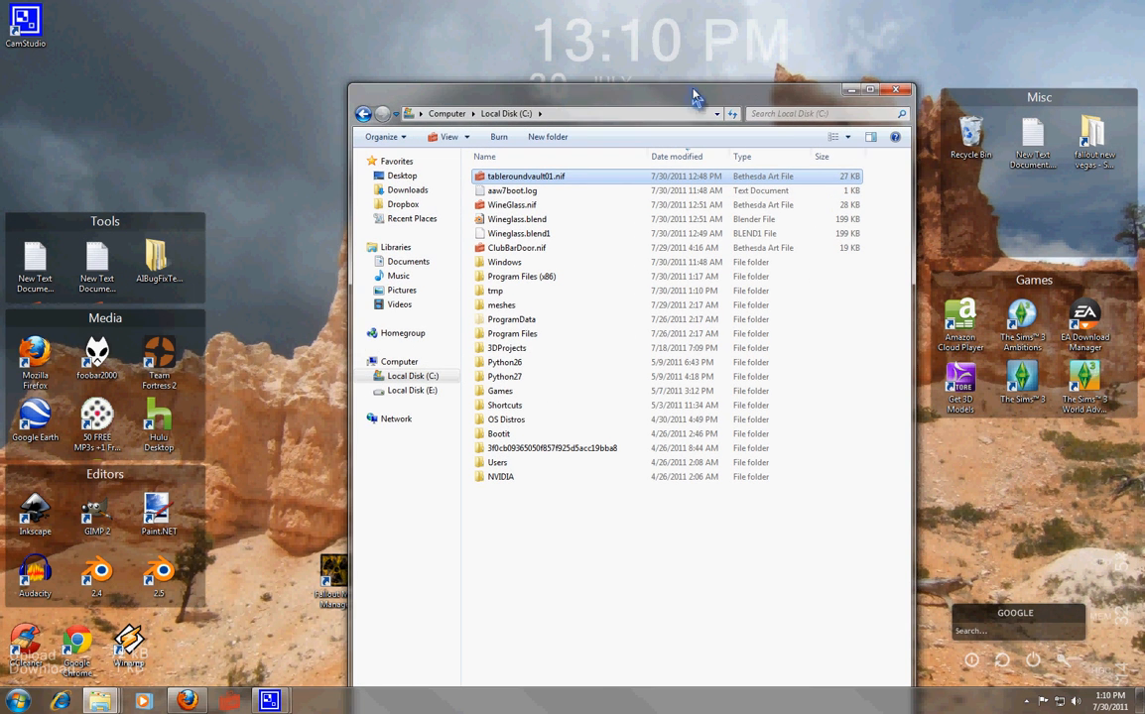
{"action": "left_click_drag", "start_coordinate": [691, 96], "coordinate": [680, 139]}
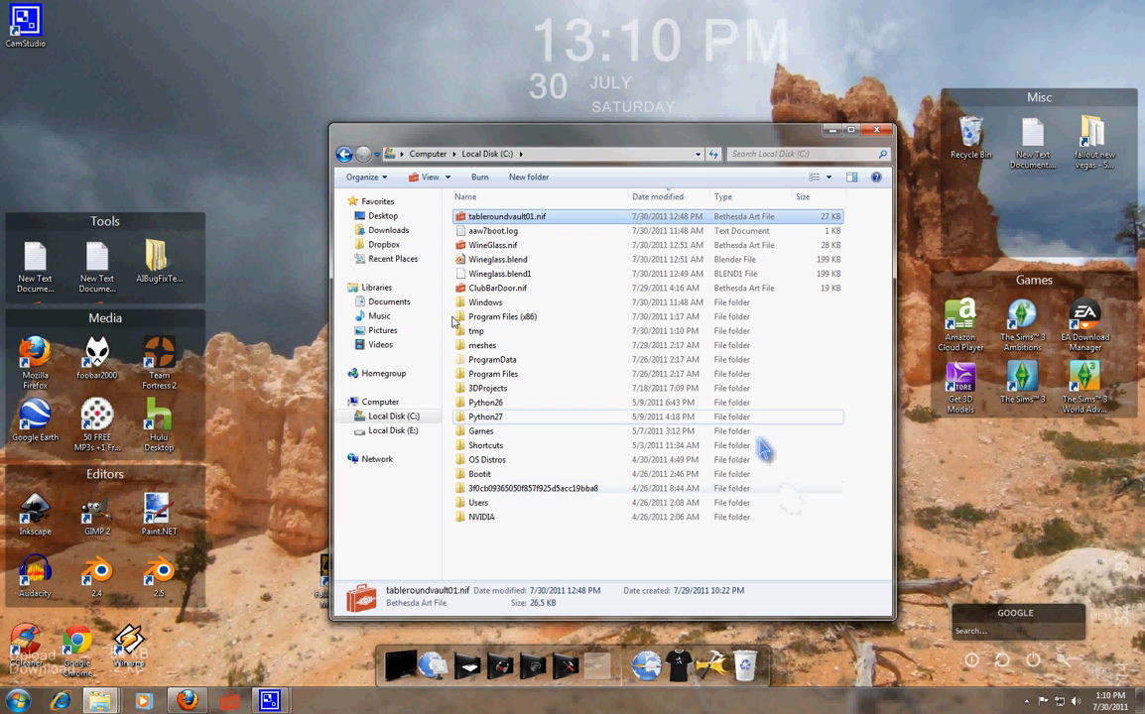
Open tableroundvault01.nif from the C: drive with NifSkope
{"action": "right_click", "coordinate": [515, 218]}
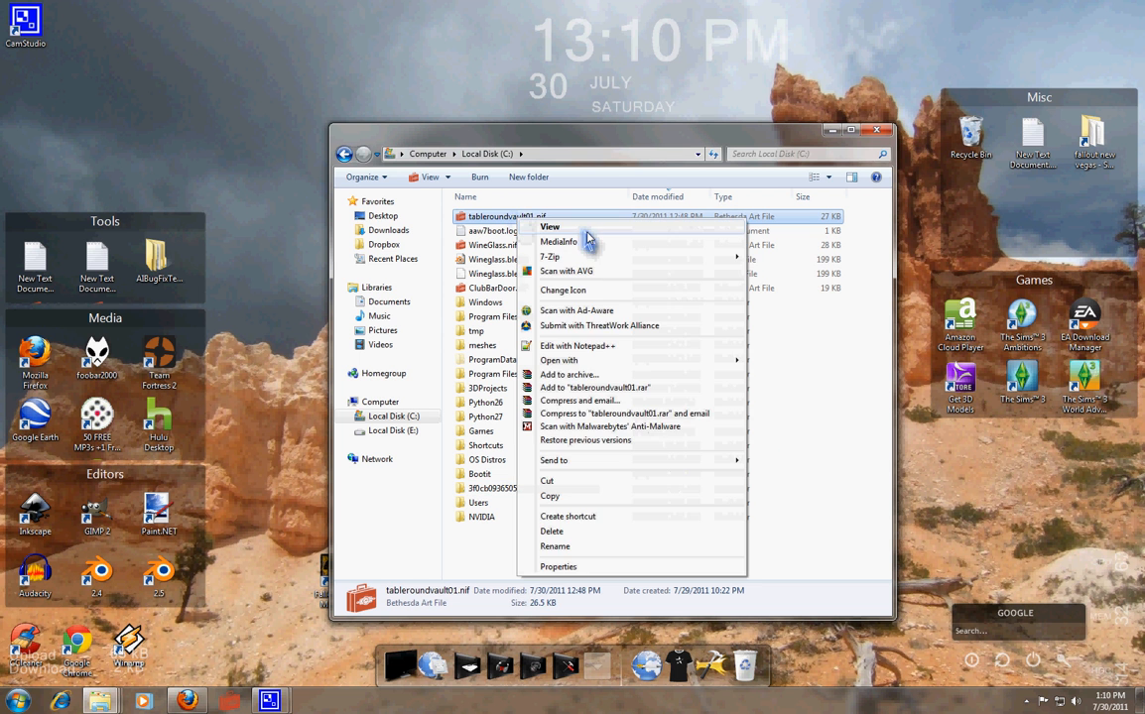
{"action": "mouse_move", "coordinate": [555, 360]}
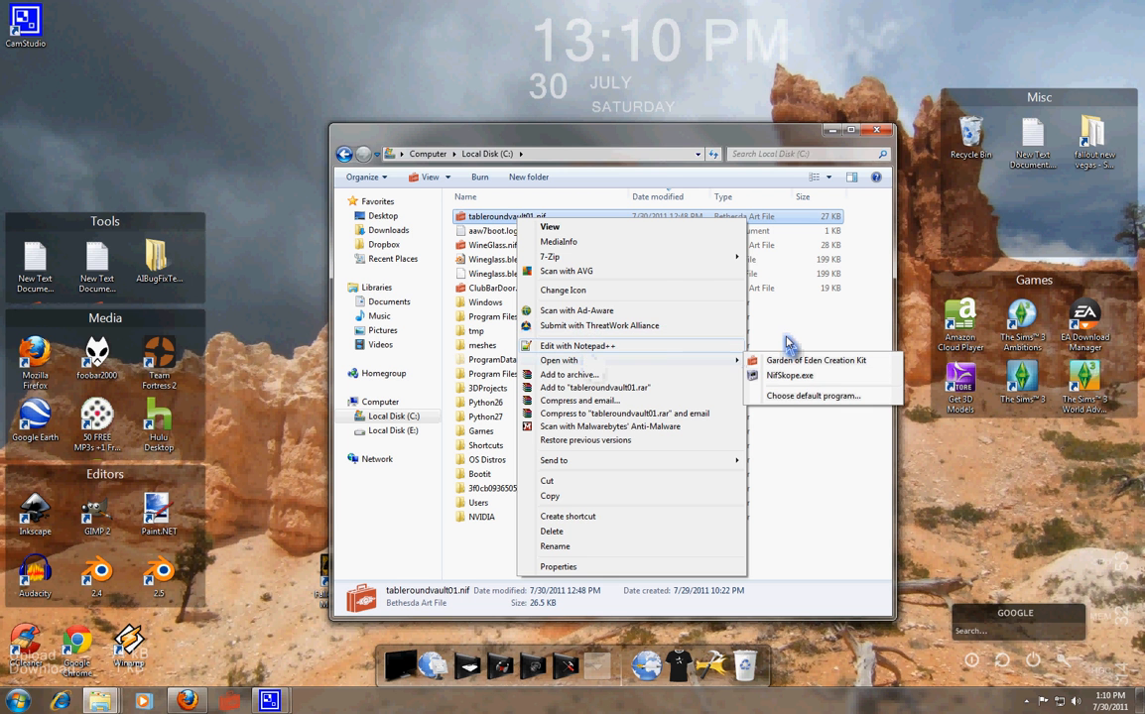
{"action": "left_click", "coordinate": [780, 379]}
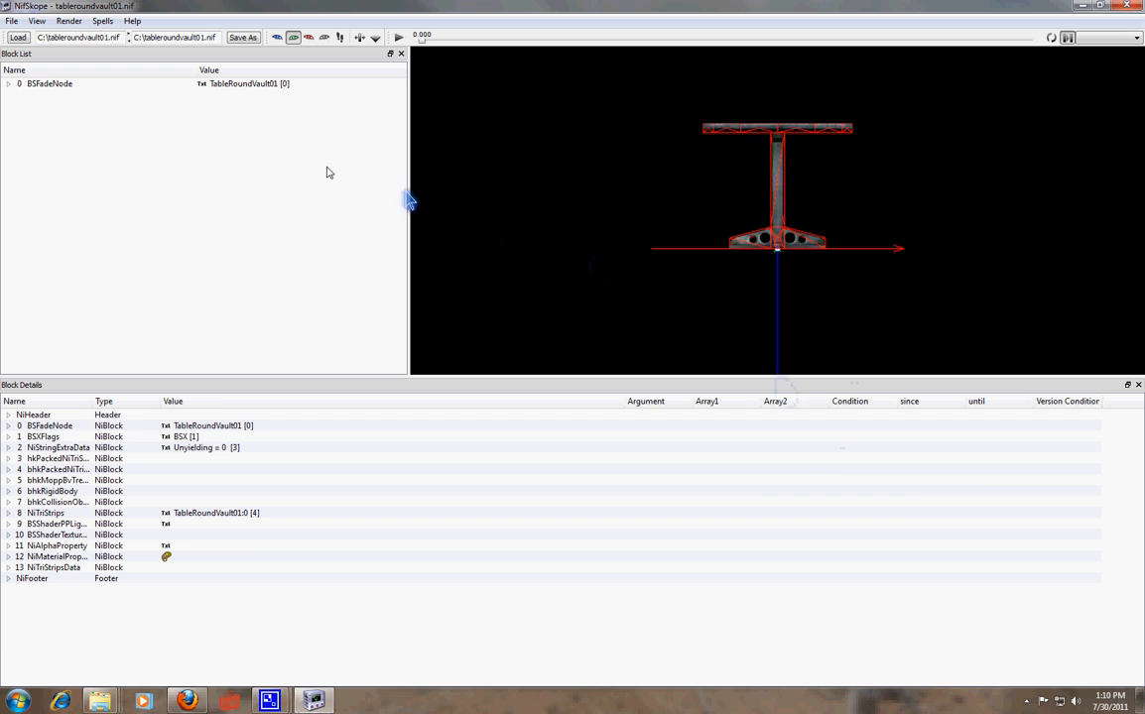
Expand the BSFadeNode root block and look over the block operations available for it
{"action": "double_click", "coordinate": [21, 84]}
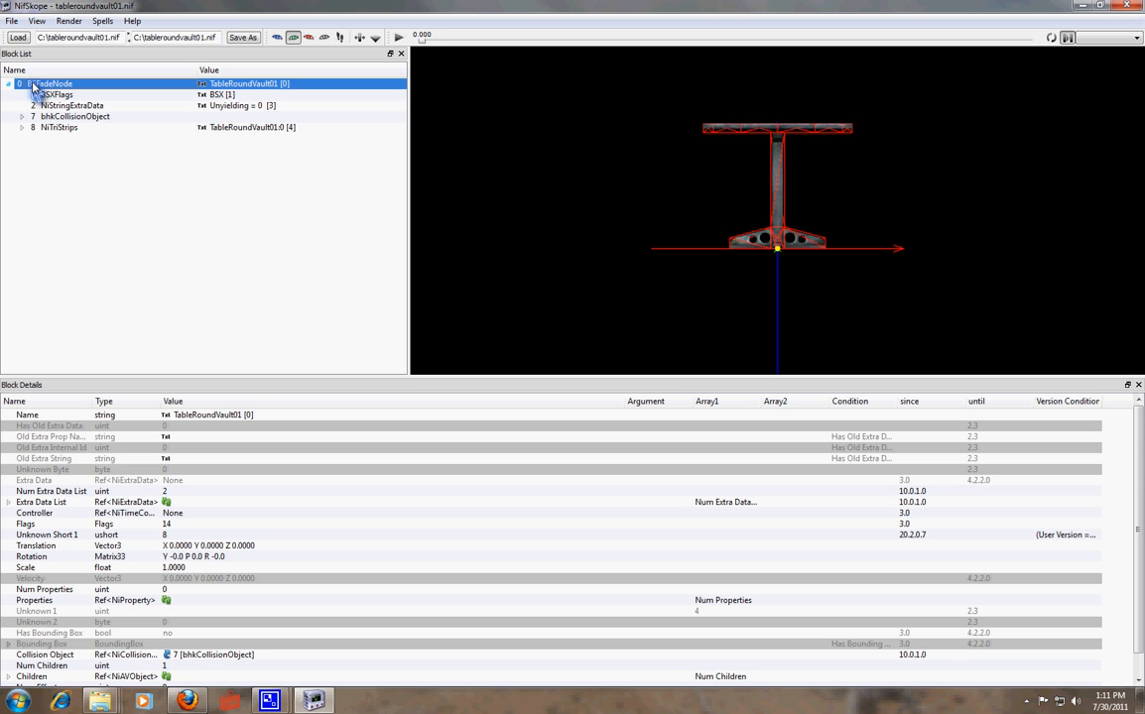
{"action": "right_click", "coordinate": [35, 88]}
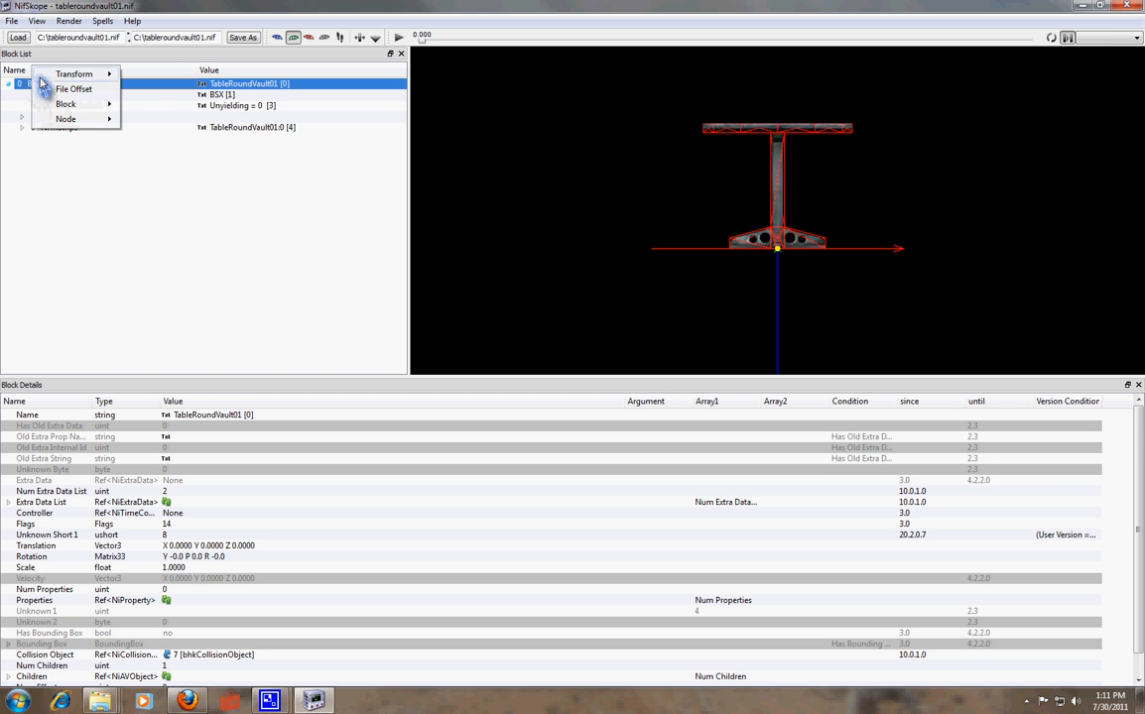
{"action": "mouse_move", "coordinate": [71, 108]}
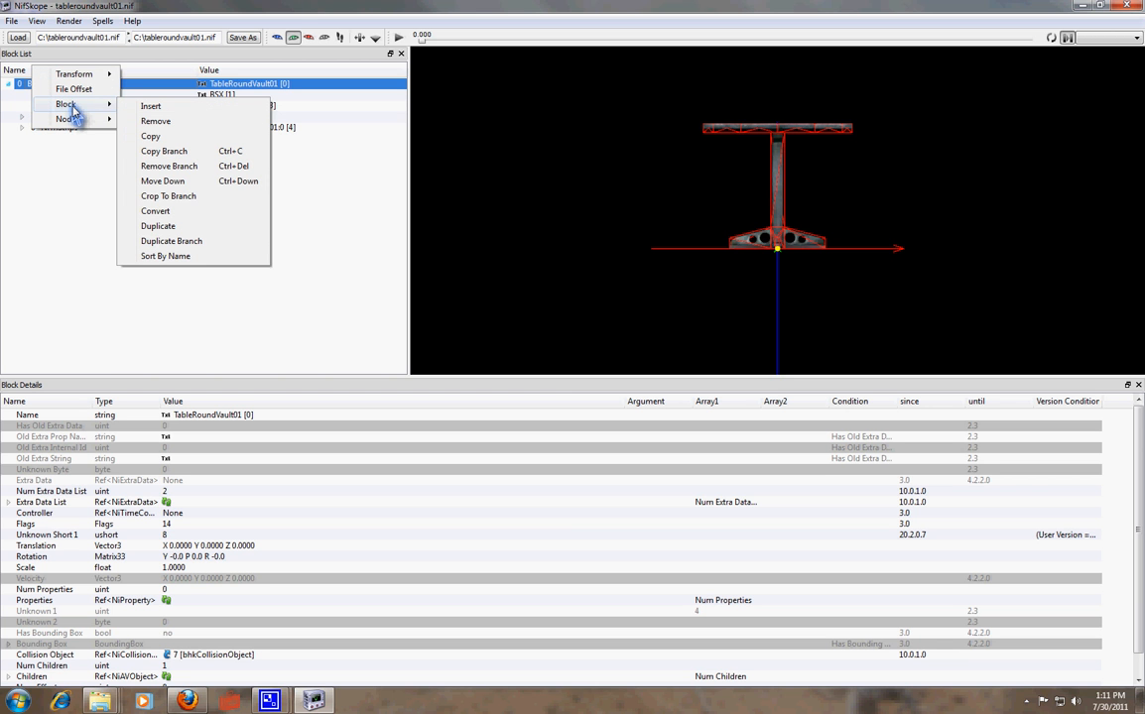
{"action": "left_click", "coordinate": [66, 191]}
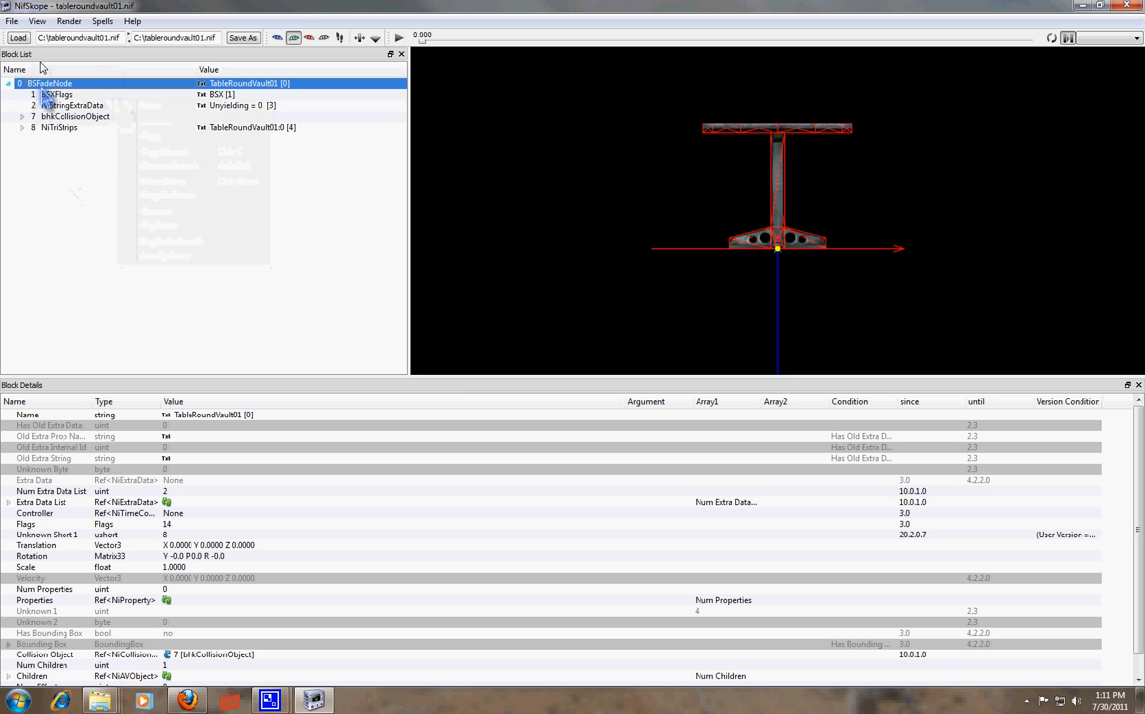
{"action": "right_click", "coordinate": [55, 92]}
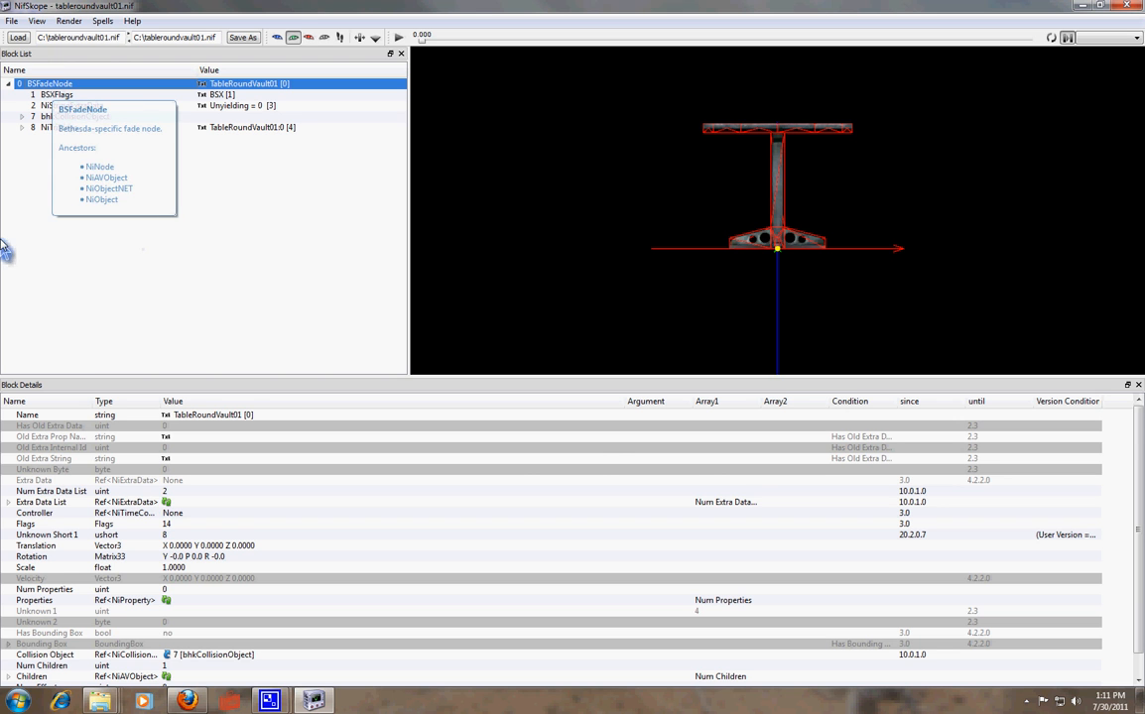
{"action": "left_click", "coordinate": [112, 183]}
Expand bhkCollisionObject, and pick the table mesh and its collision outline in the 3D view to locate their blocks
{"action": "left_click", "coordinate": [55, 116]}
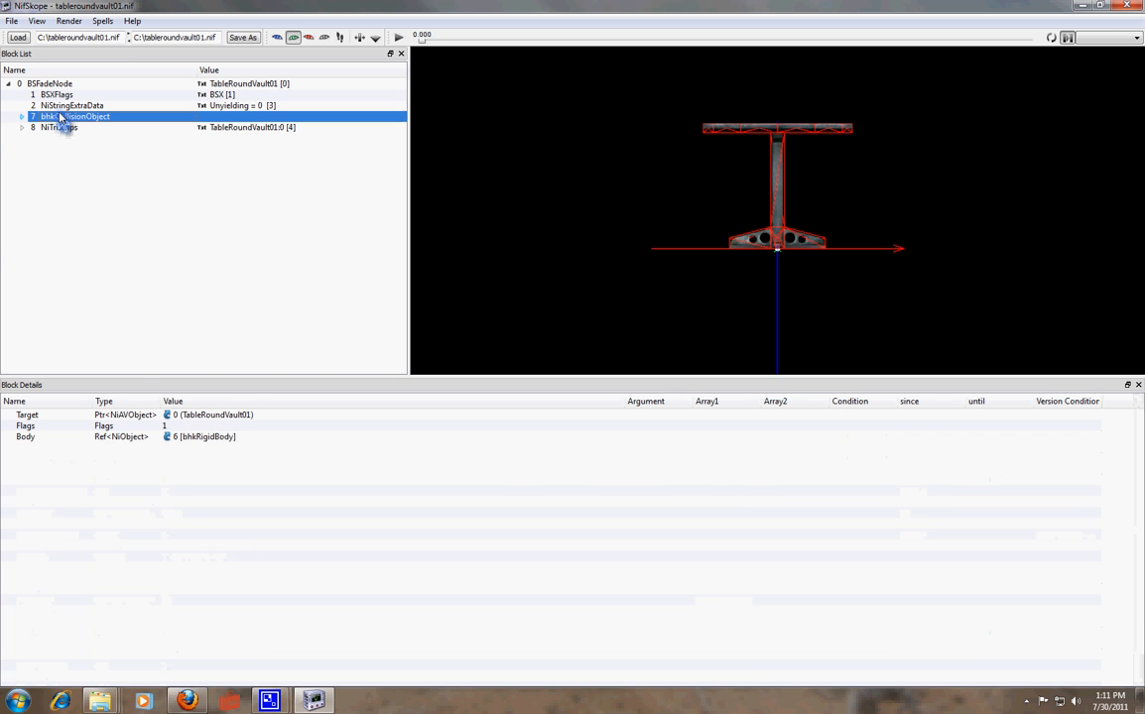
{"action": "left_click", "coordinate": [22, 117]}
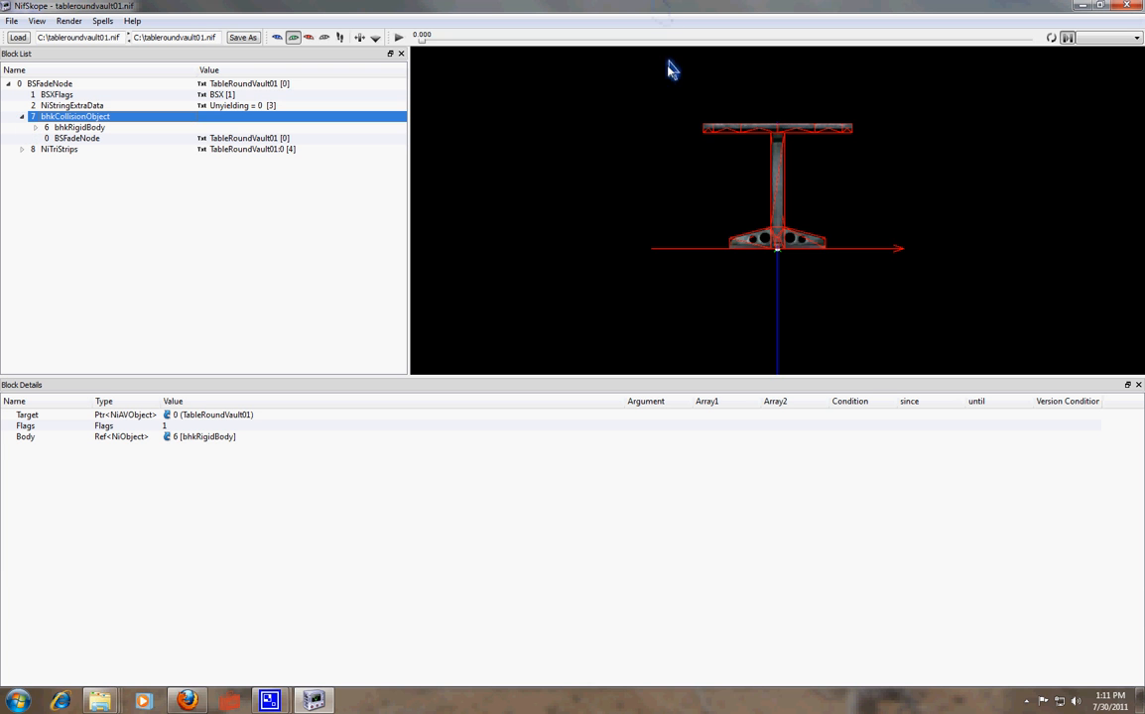
{"action": "left_click_drag", "start_coordinate": [669, 89], "coordinate": [799, 222]}
{"action": "scroll", "coordinate": [785, 198], "scroll_direction": "up", "scroll_amount": 3}
{"action": "scroll", "coordinate": [800, 223], "scroll_direction": "down", "scroll_amount": 3}
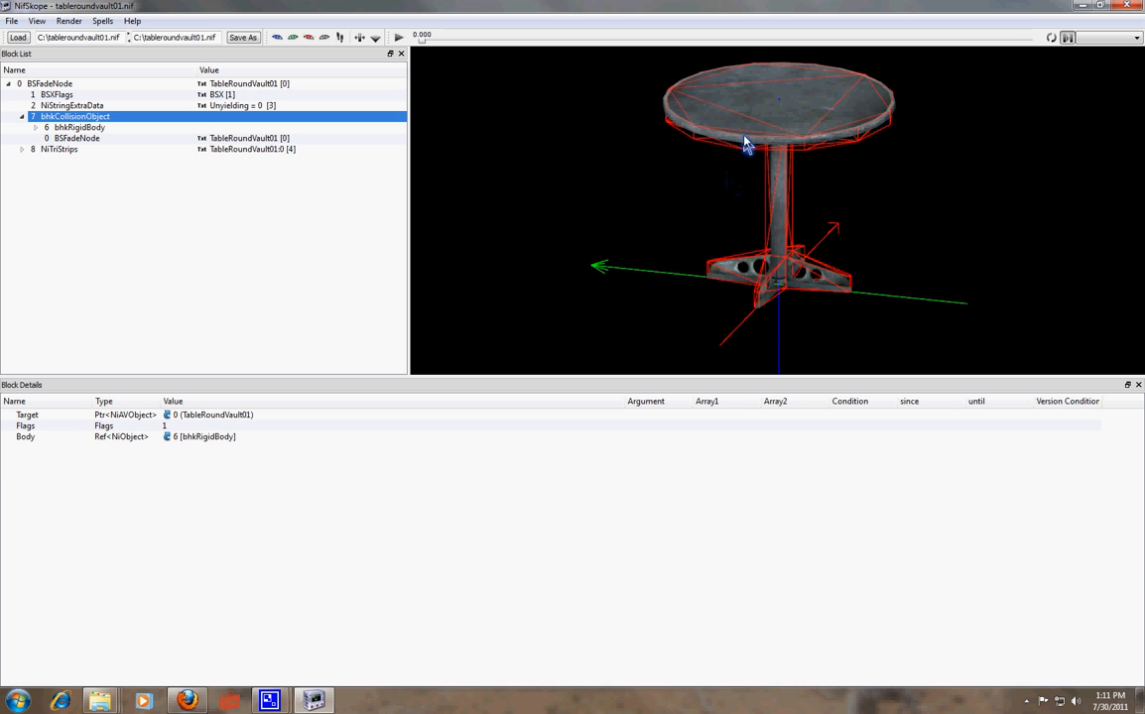
{"action": "left_click", "coordinate": [746, 145]}
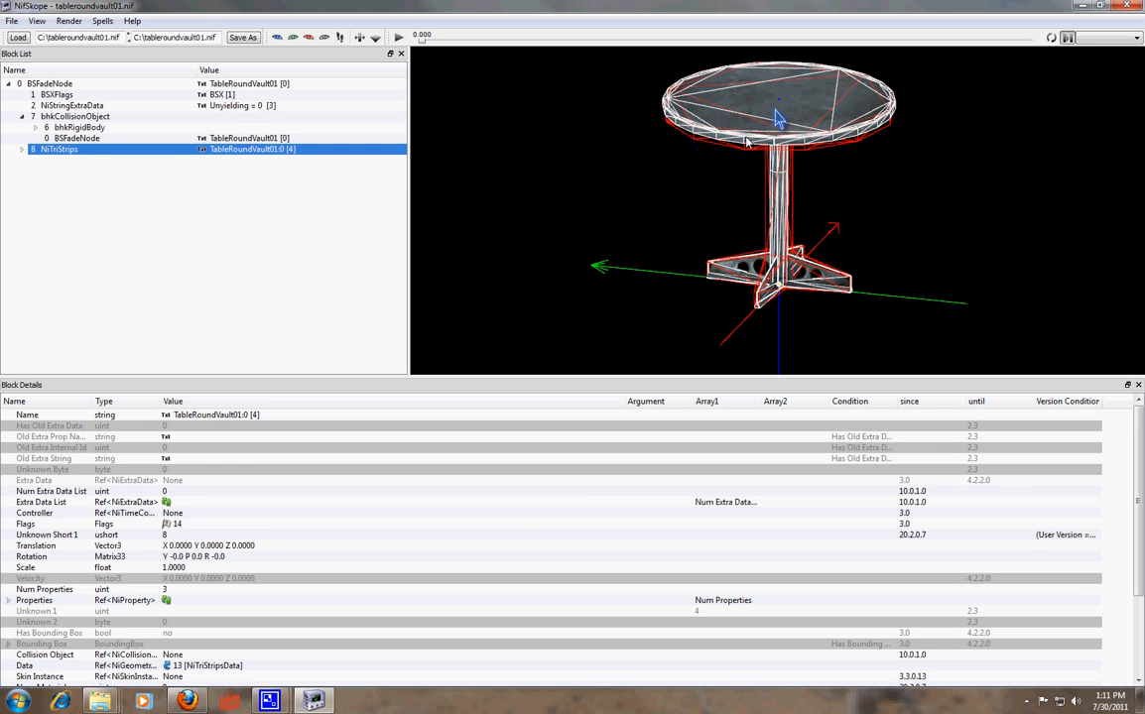
{"action": "left_click", "coordinate": [810, 157]}
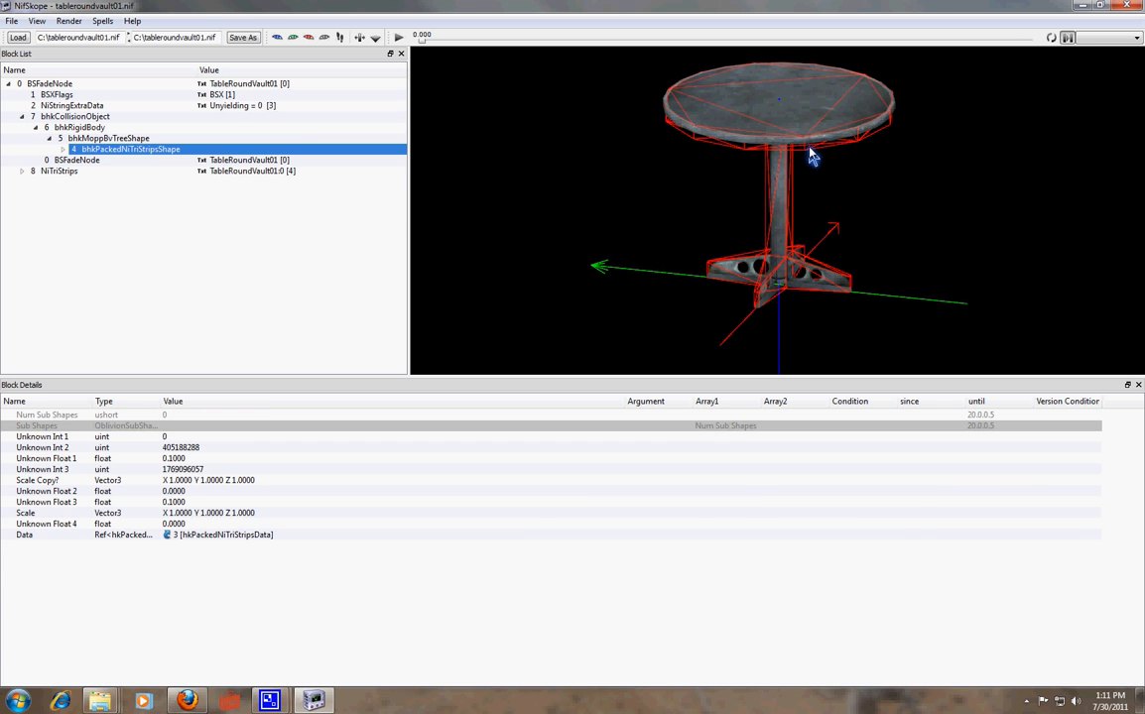
{"action": "left_click", "coordinate": [800, 143]}
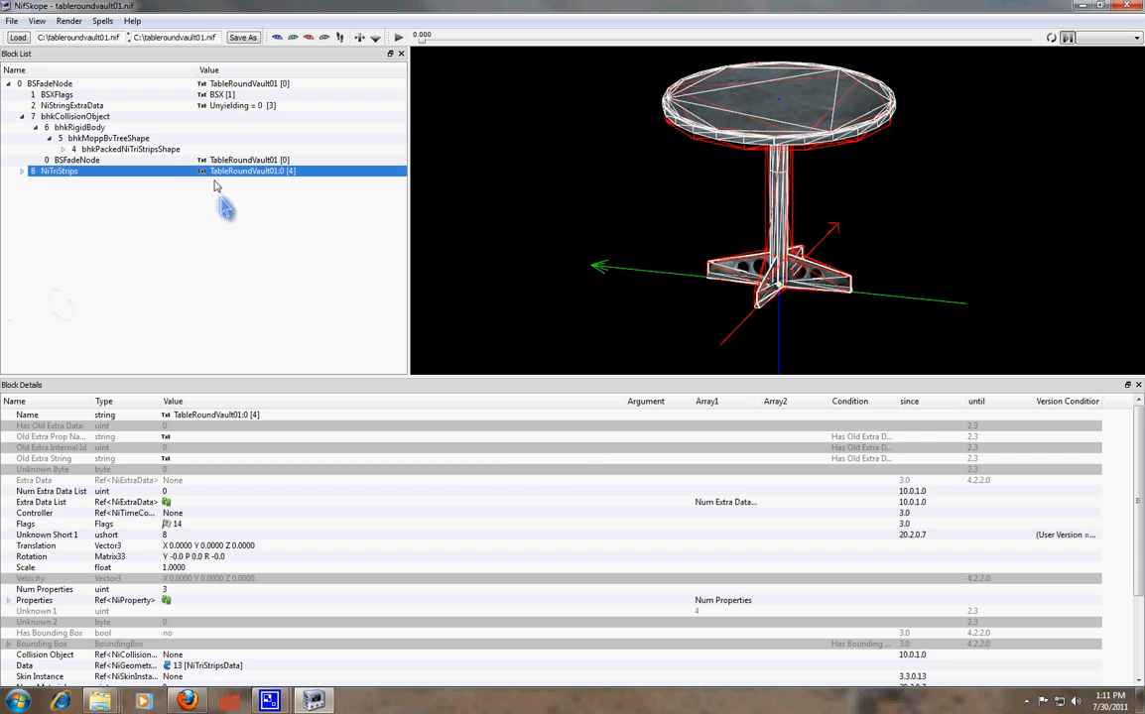
Inspect the bhkRigidBody block and browse the Havok material options of the bhkMoppBvTreeShape block
{"action": "left_click", "coordinate": [79, 128]}
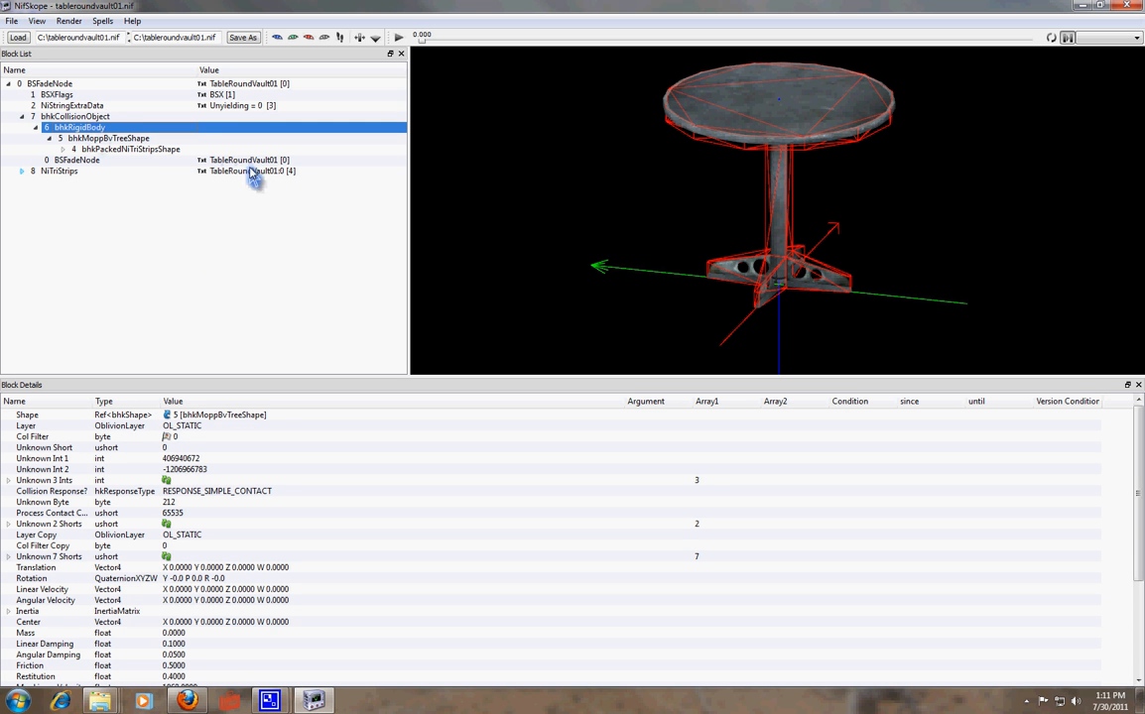
{"action": "left_click", "coordinate": [127, 140]}
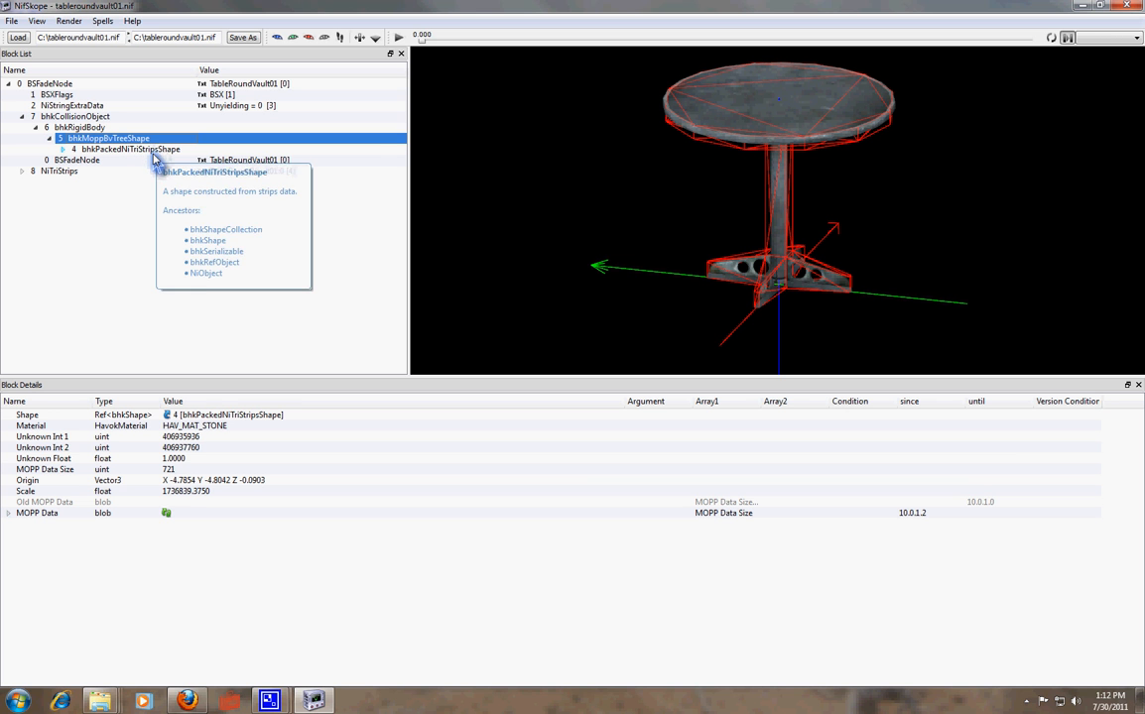
{"action": "left_click", "coordinate": [199, 426]}
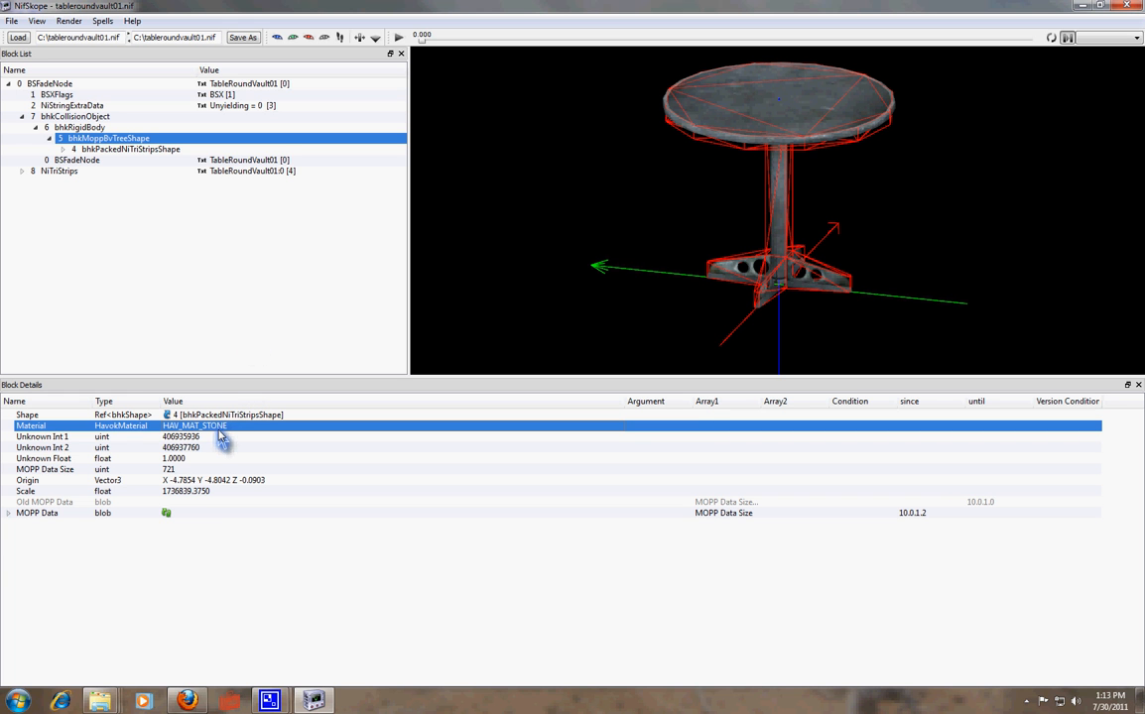
{"action": "double_click", "coordinate": [217, 426]}
{"action": "left_click", "coordinate": [617, 428]}
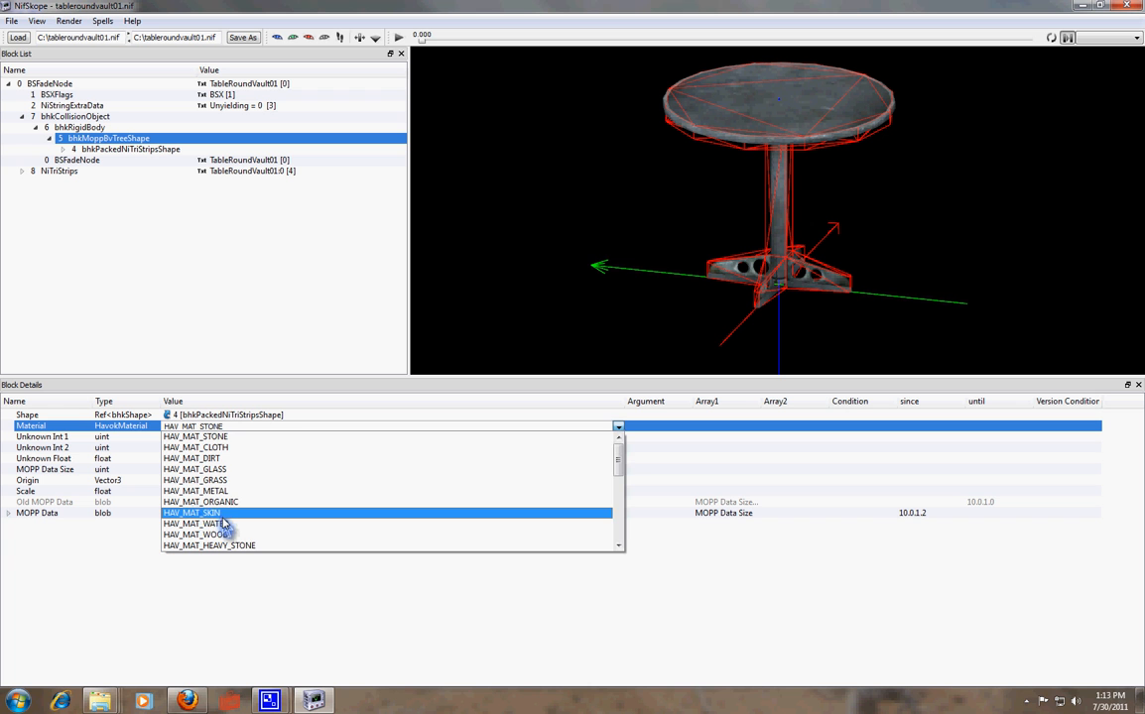
{"action": "left_click", "coordinate": [290, 427]}
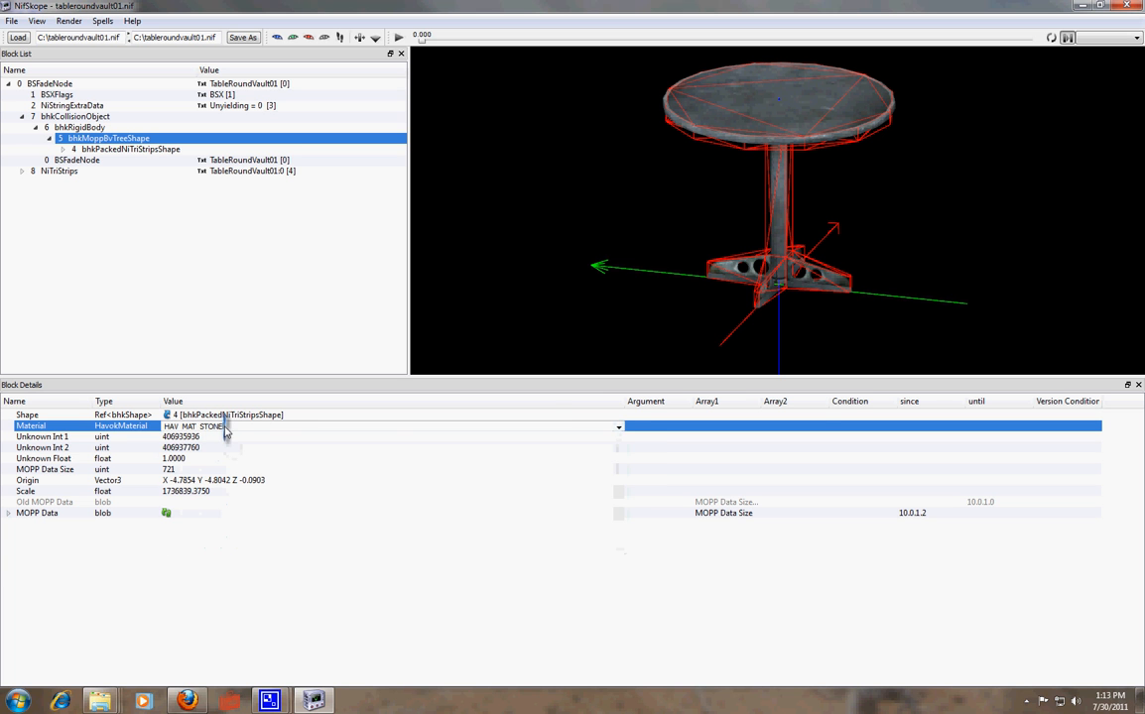
{"action": "left_click", "coordinate": [619, 427]}
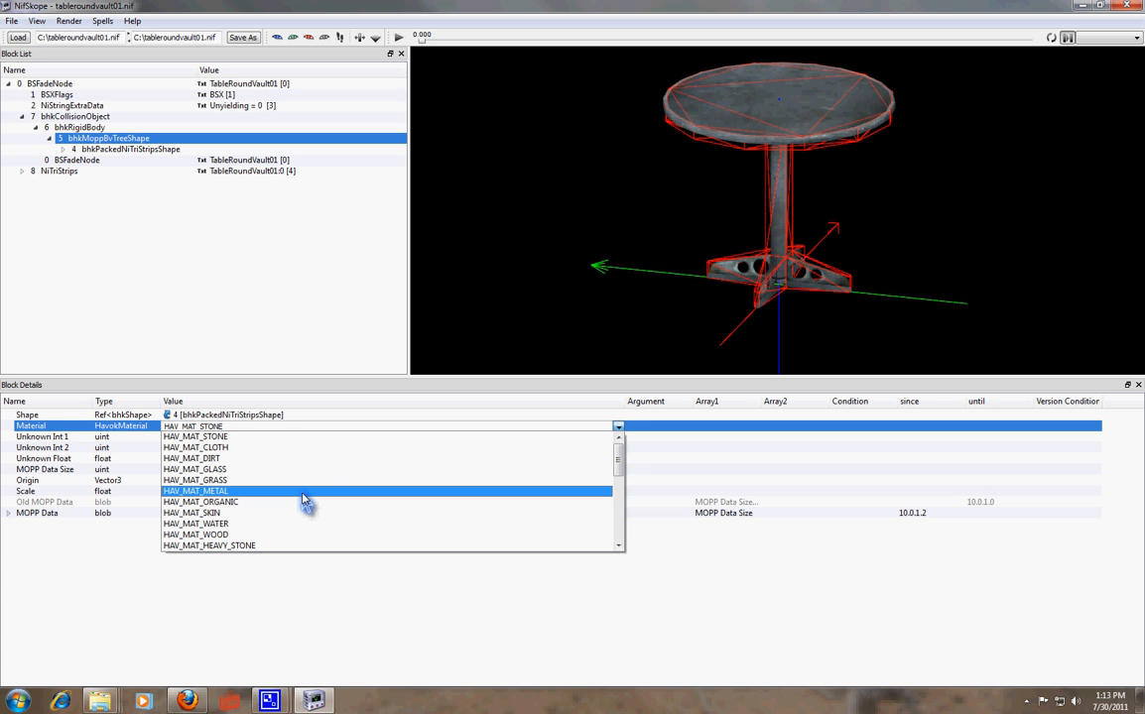
{"action": "left_click", "coordinate": [217, 315]}
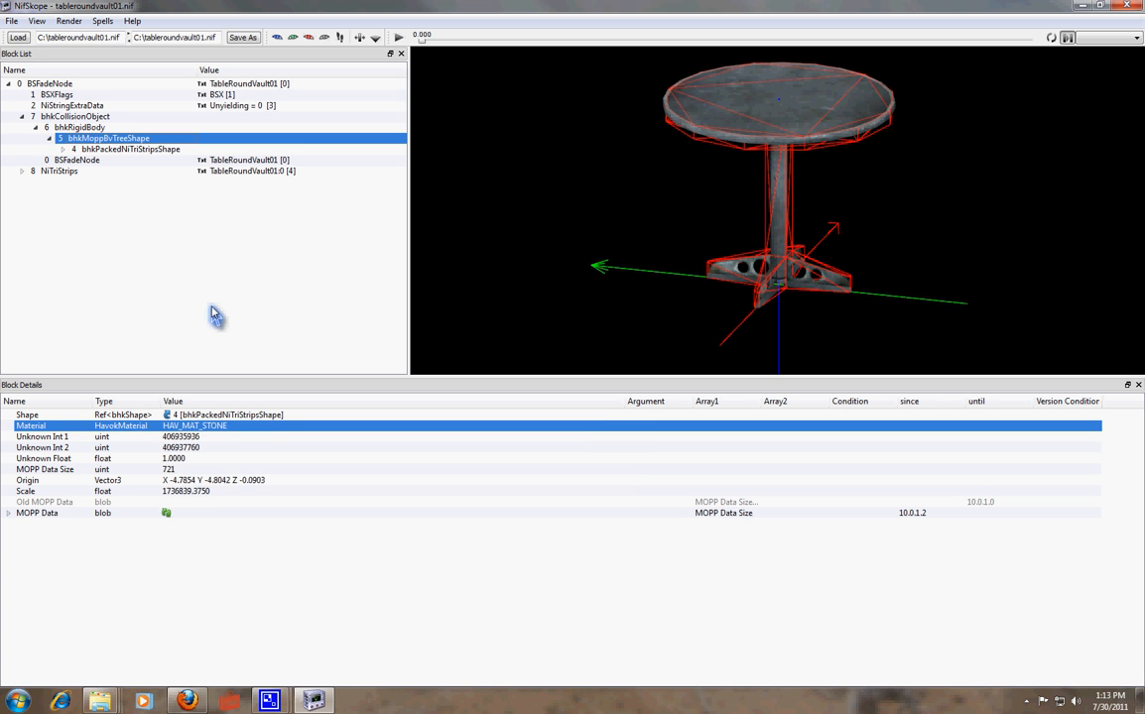
Select the Data reference of the bhkPackedNiTriStripsShape block and examine the collision mesh around the table from several angles
{"action": "left_click", "coordinate": [139, 149]}
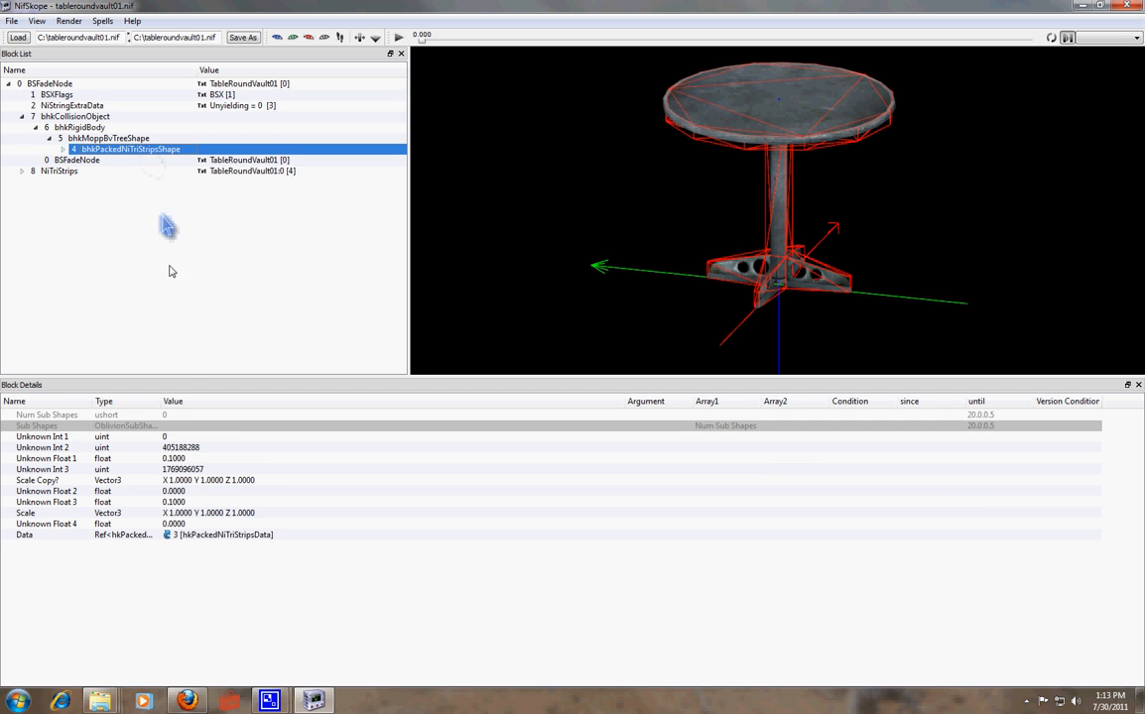
{"action": "left_click", "coordinate": [222, 539]}
{"action": "left_click_drag", "start_coordinate": [819, 205], "coordinate": [711, 240]}
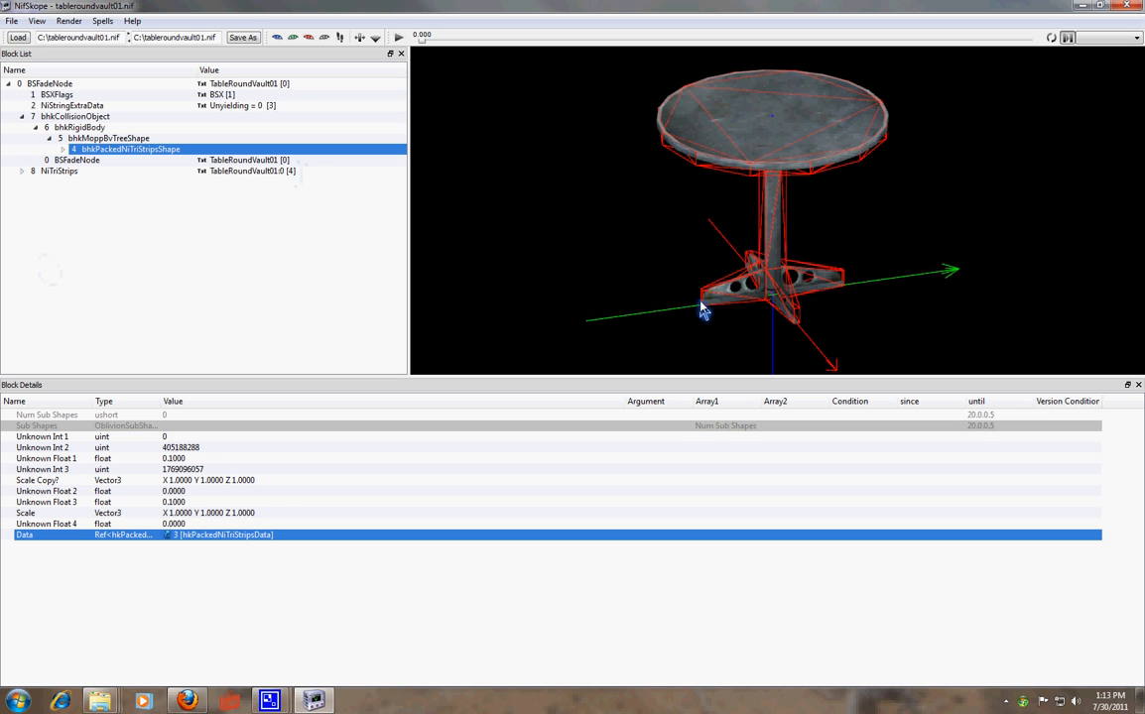
{"action": "left_click_drag", "start_coordinate": [706, 233], "coordinate": [794, 216]}
{"action": "mouse_move", "coordinate": [797, 263]}
{"action": "left_mouse_down"}
{"action": "mouse_move", "coordinate": [817, 182]}
{"action": "mouse_move", "coordinate": [809, 250]}
{"action": "left_mouse_up"}
{"action": "scroll", "coordinate": [809, 250], "scroll_direction": "down", "scroll_amount": 2}
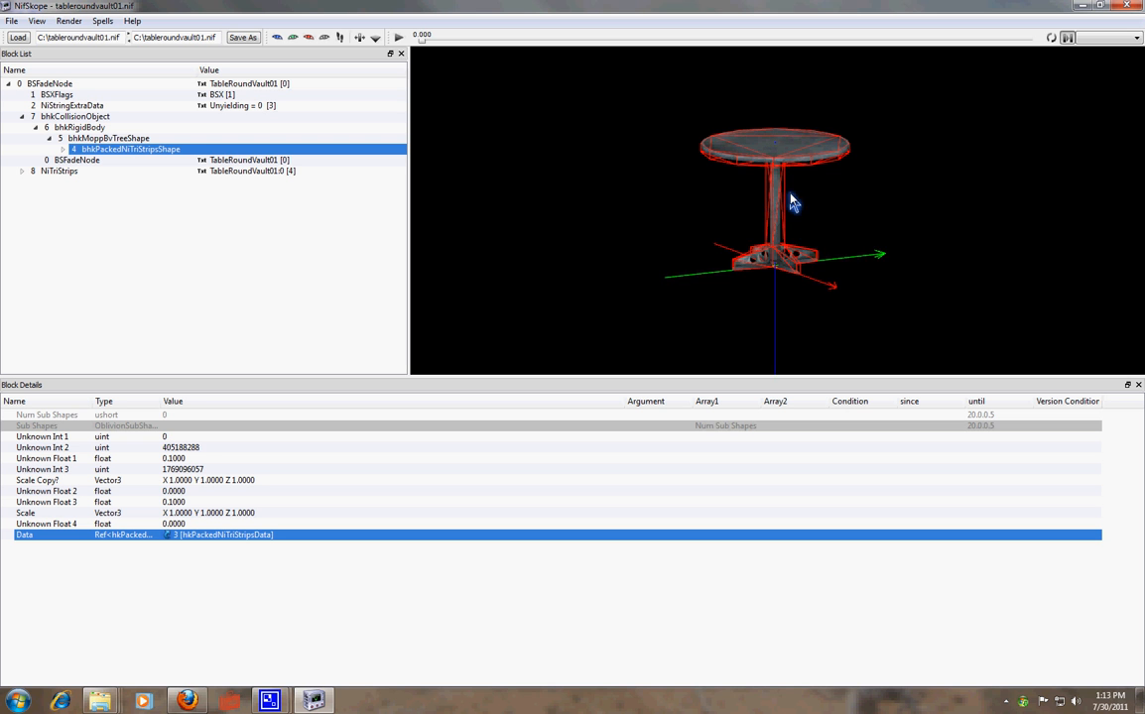
{"action": "scroll", "coordinate": [779, 263], "scroll_direction": "up", "scroll_amount": 2}
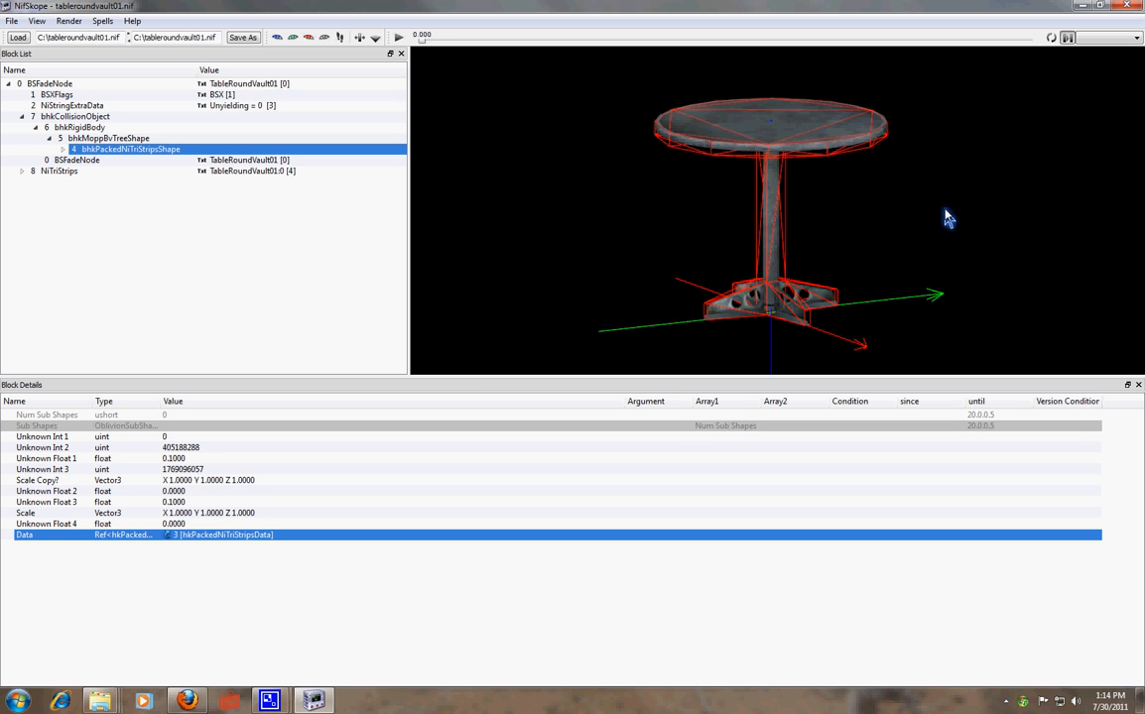
{"action": "left_click_drag", "start_coordinate": [828, 178], "coordinate": [822, 217]}
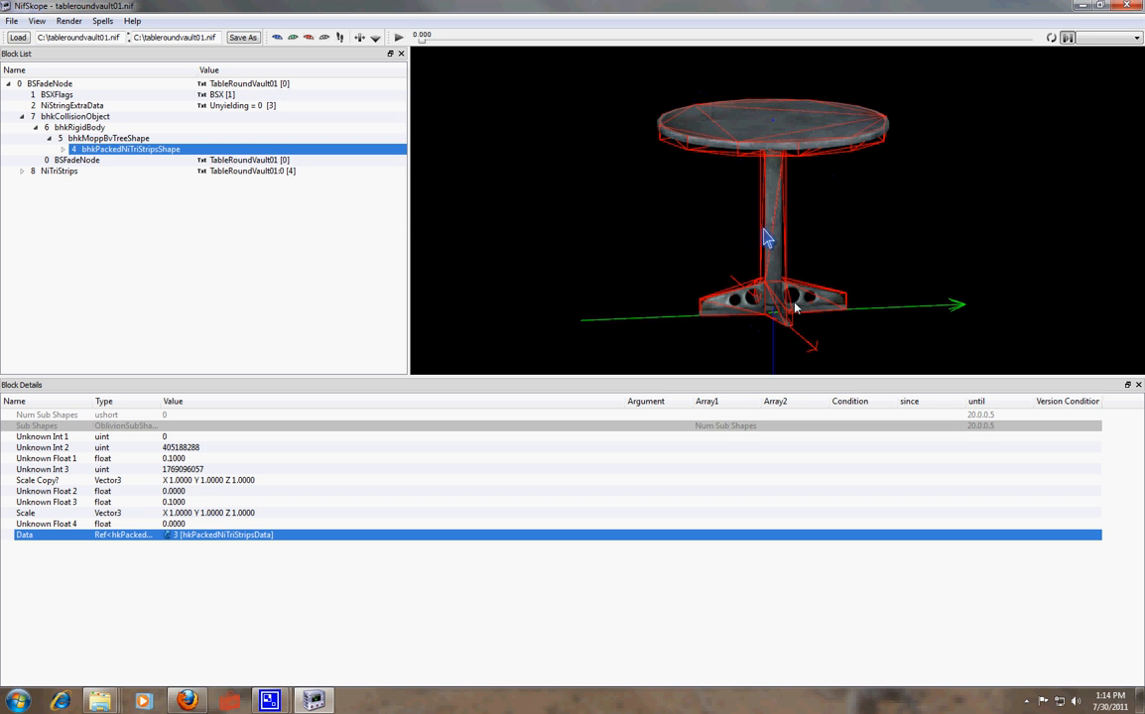
{"action": "left_click_drag", "start_coordinate": [751, 254], "coordinate": [915, 387]}
{"action": "mouse_move", "coordinate": [808, 334]}
{"action": "left_mouse_down"}
{"action": "mouse_move", "coordinate": [816, 245]}
{"action": "mouse_move", "coordinate": [761, 266]}
{"action": "mouse_move", "coordinate": [808, 276]}
{"action": "mouse_move", "coordinate": [811, 325]}
{"action": "mouse_move", "coordinate": [779, 329]}
{"action": "mouse_move", "coordinate": [781, 279]}
{"action": "mouse_move", "coordinate": [795, 341]}
{"action": "left_mouse_up"}
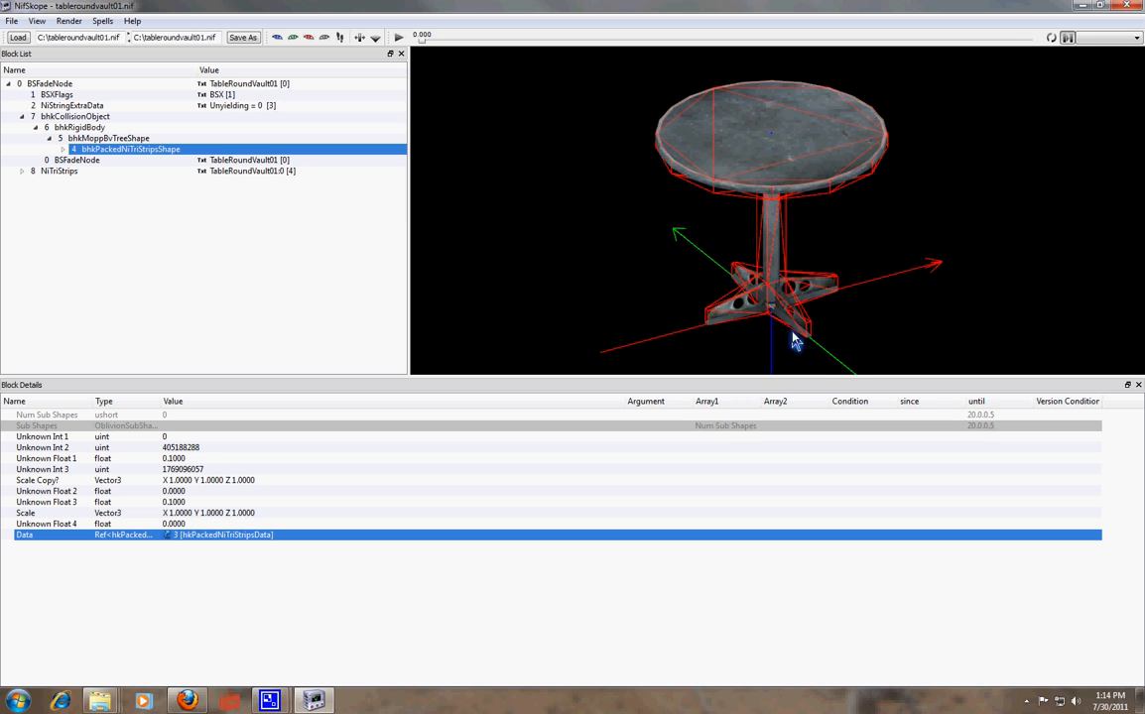